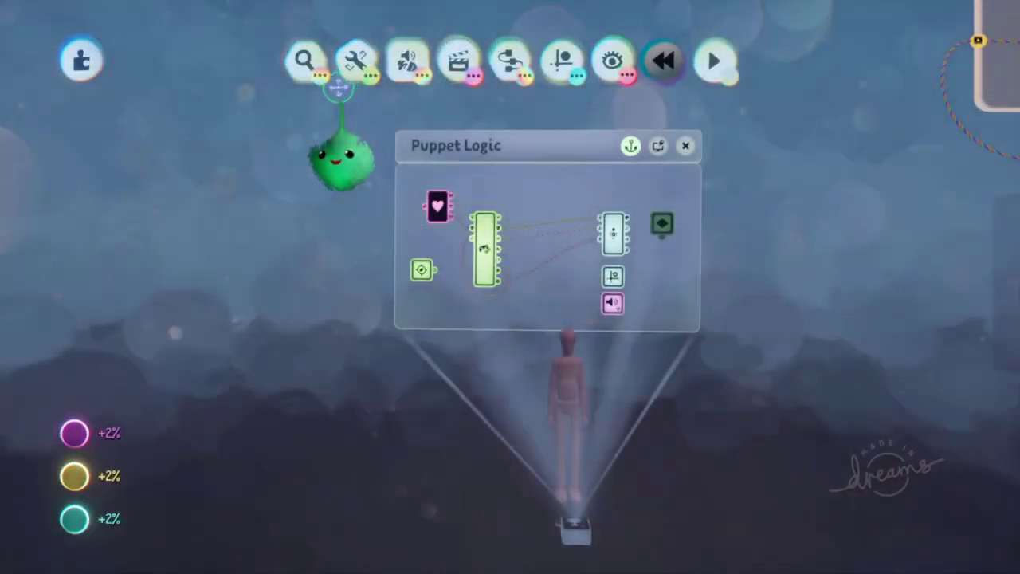
Open the stamp browser, dismiss it, and start the creation in play mode.
click(306, 61)
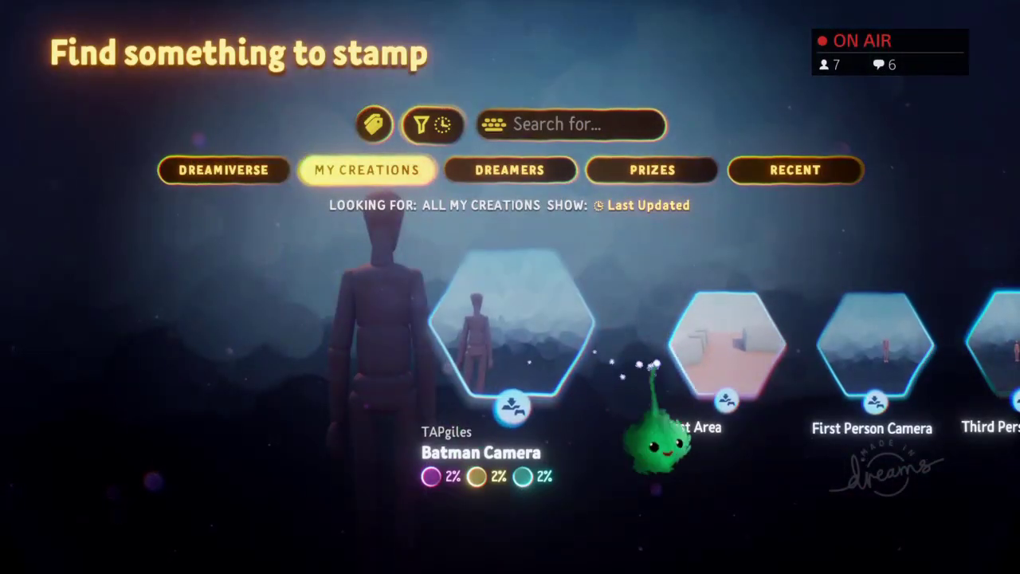
key(Escape)
key(space)
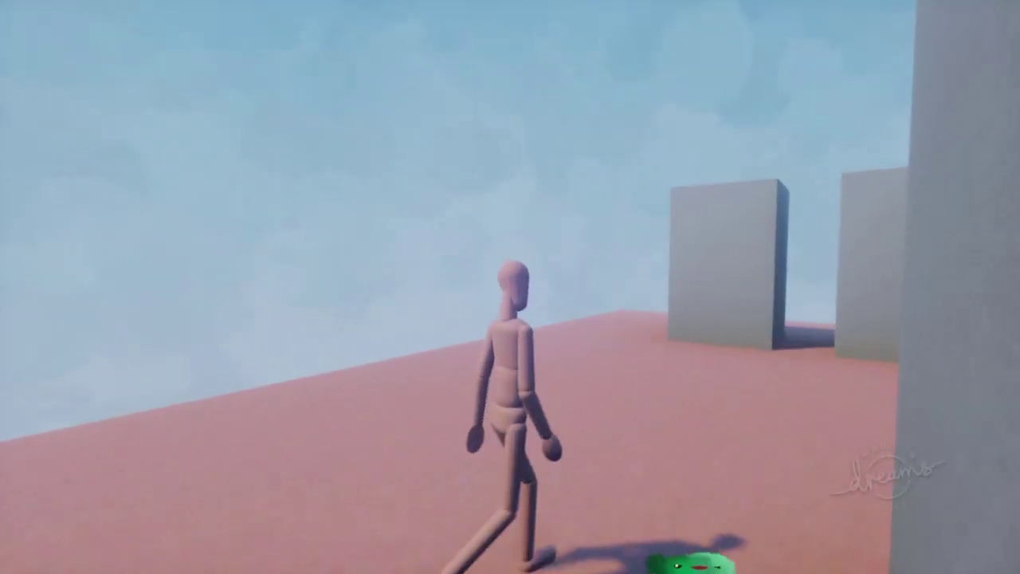
Leave play mode after the puppet walking test to resume editing.
key(Escape)
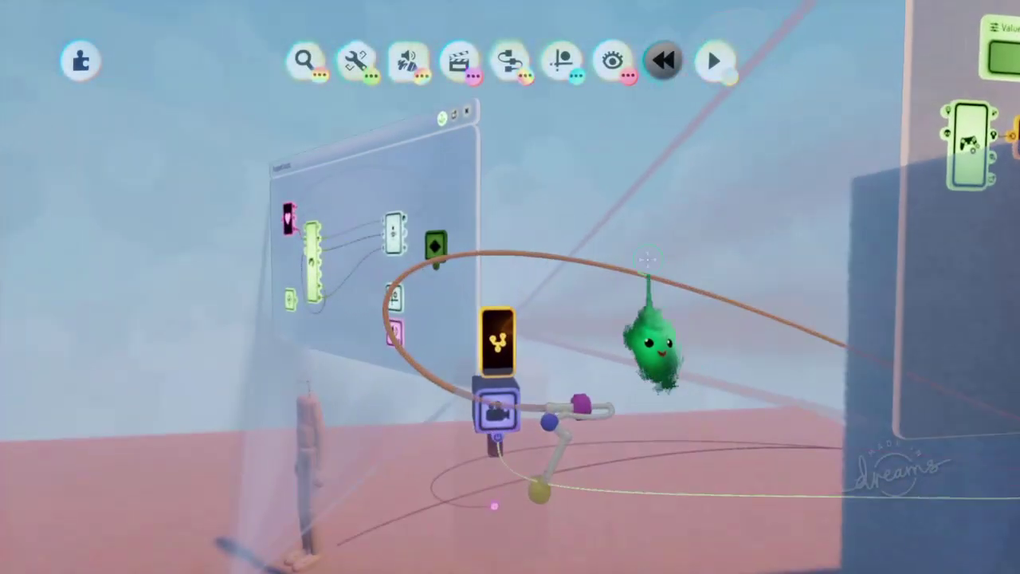
Turn off Preview Invisibility in the Show/Hide options so the pink box appears.
click(612, 60)
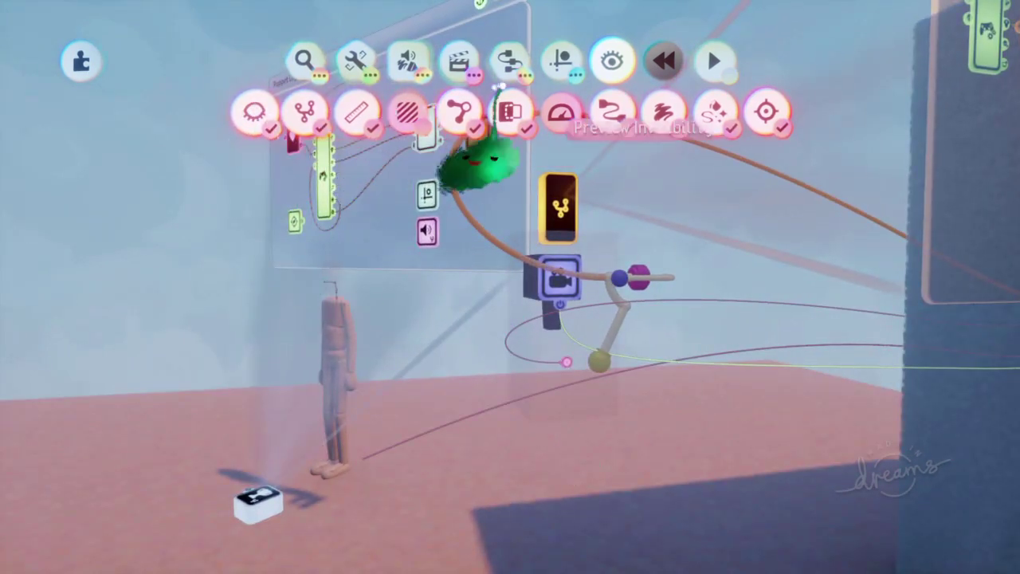
click(614, 63)
click(614, 62)
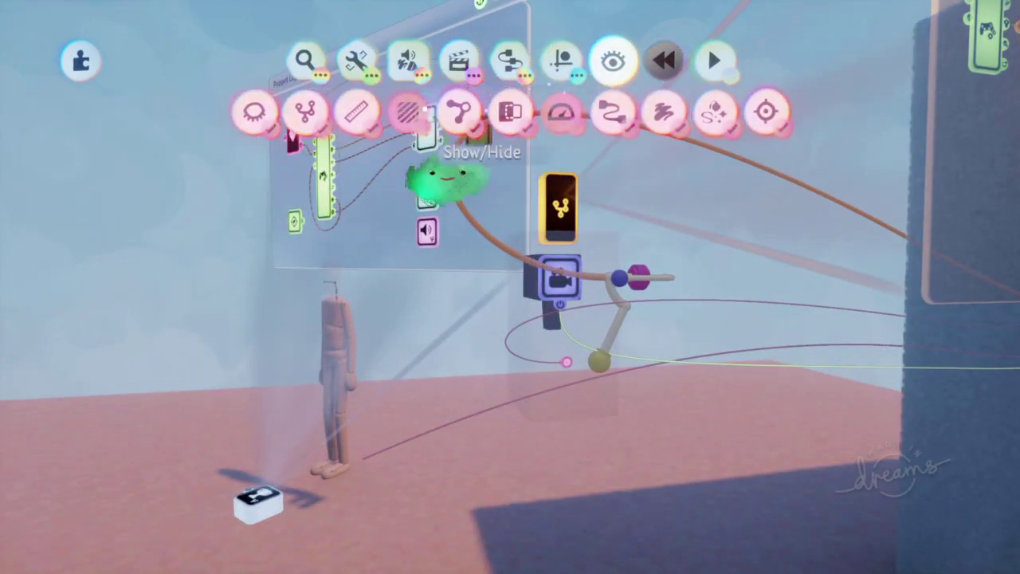
click(255, 112)
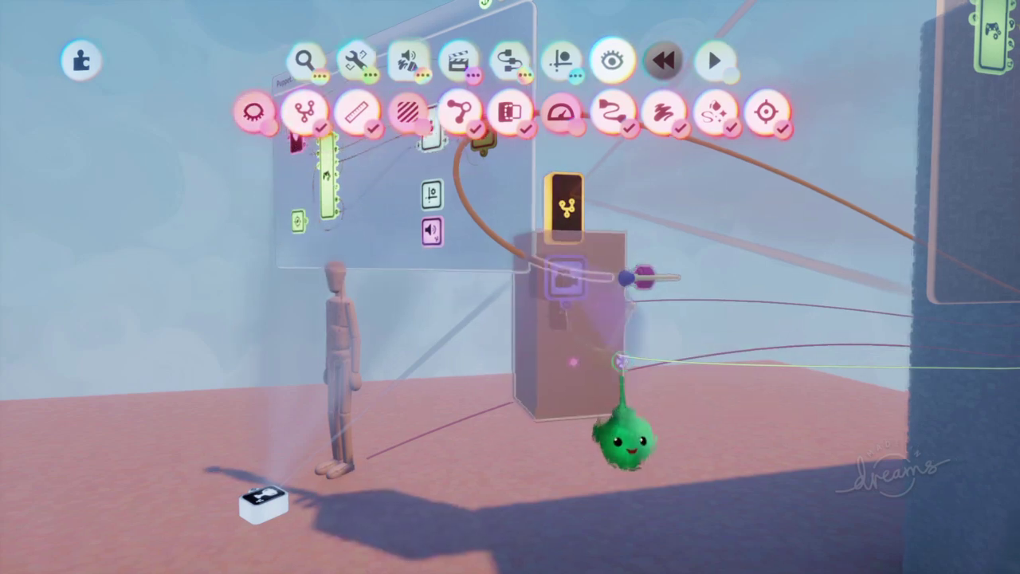
key(Escape)
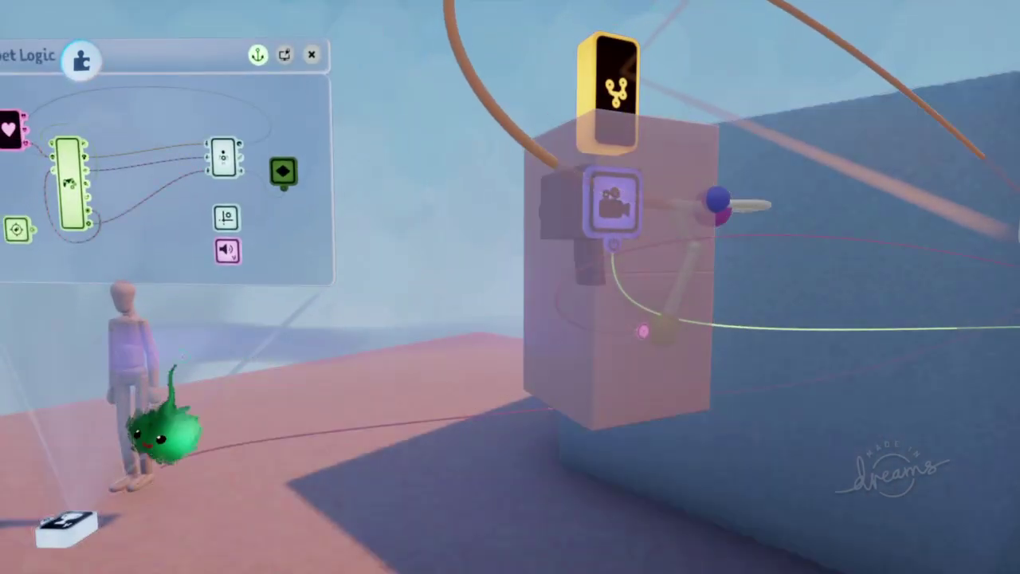
Orbit the view past the Puppet Logic to frame the grey block and camera rig.
middle_drag(164, 430, 677, 447)
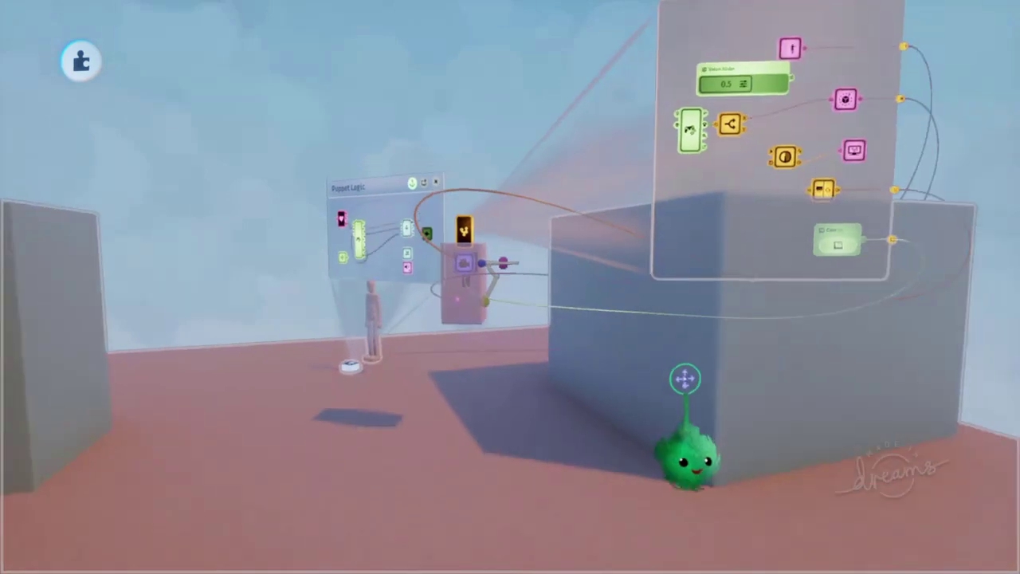
middle_drag(473, 300, 609, 339)
middle_drag(568, 370, 905, 271)
middle_drag(554, 343, 577, 207)
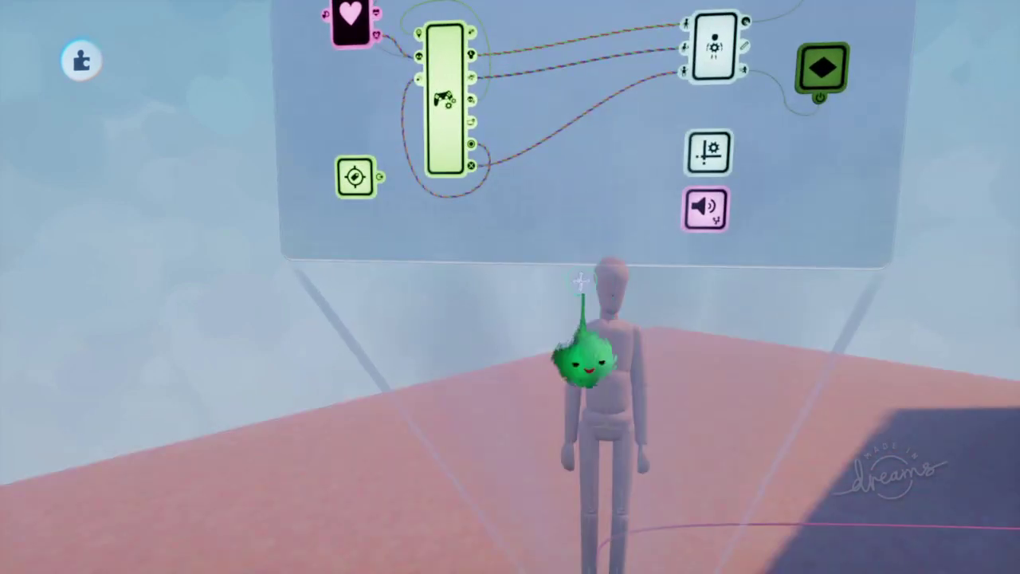
middle_drag(627, 317, 696, 323)
middle_drag(695, 392, 596, 403)
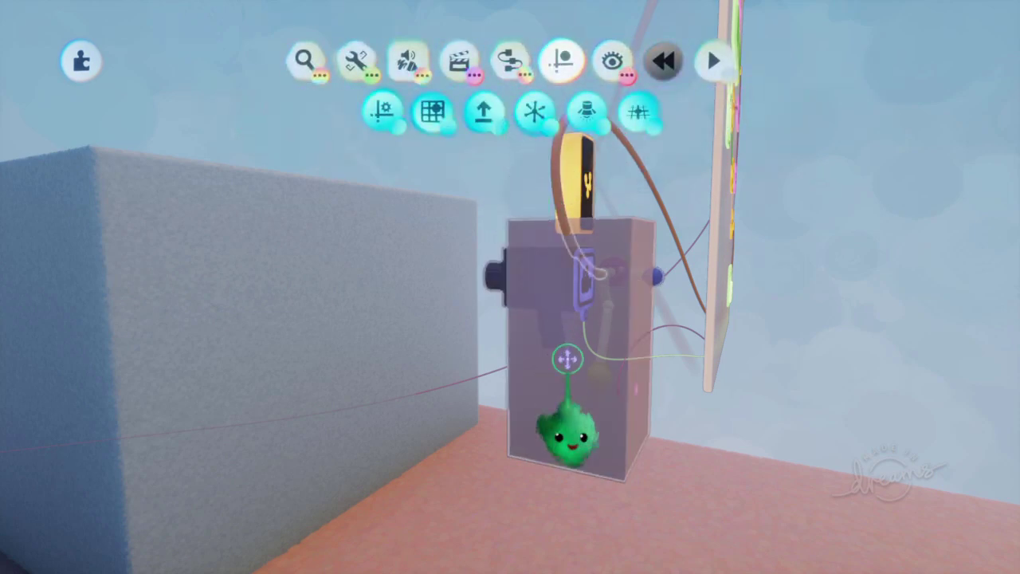
middle_drag(547, 455, 551, 482)
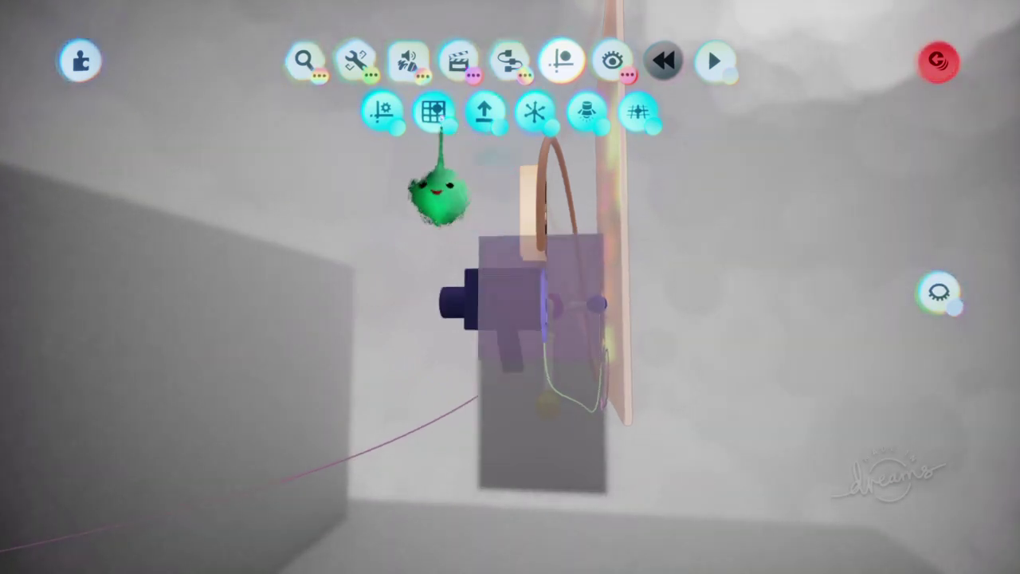
Enable Grid Snap (1) and Precise Move, orbit the camera gadget, then play the creation.
click(432, 111)
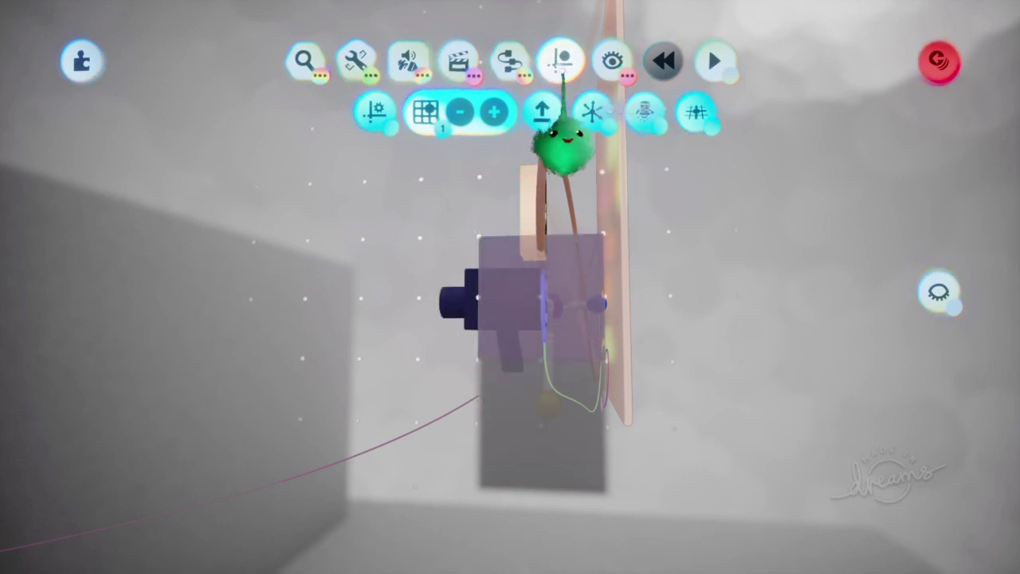
click(591, 112)
middle_drag(560, 243, 667, 241)
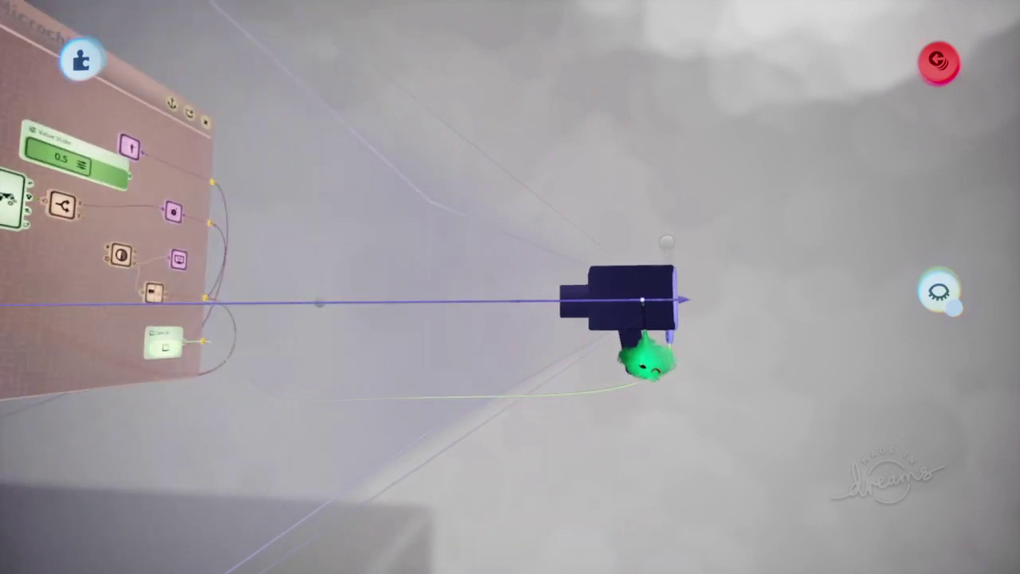
mouse_move(667, 351)
middle_down()
mouse_move(706, 303)
mouse_move(685, 354)
middle_up()
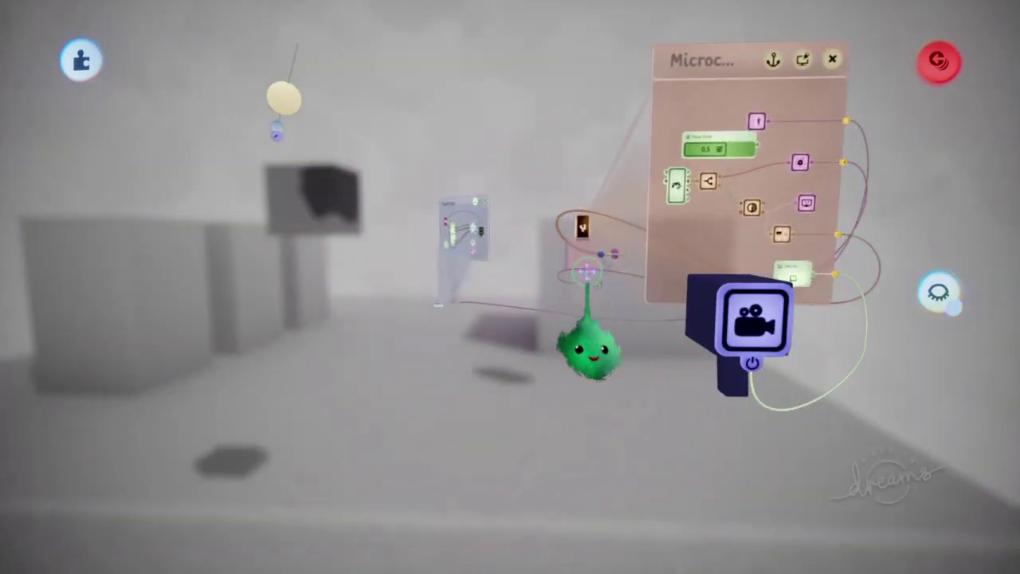
middle_drag(581, 328, 586, 348)
key(Escape)
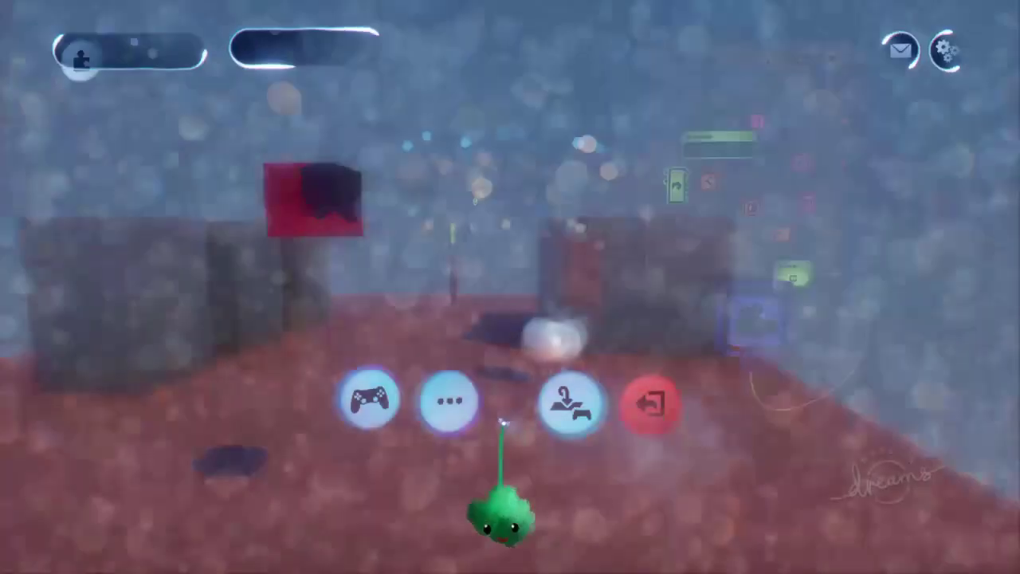
click(372, 401)
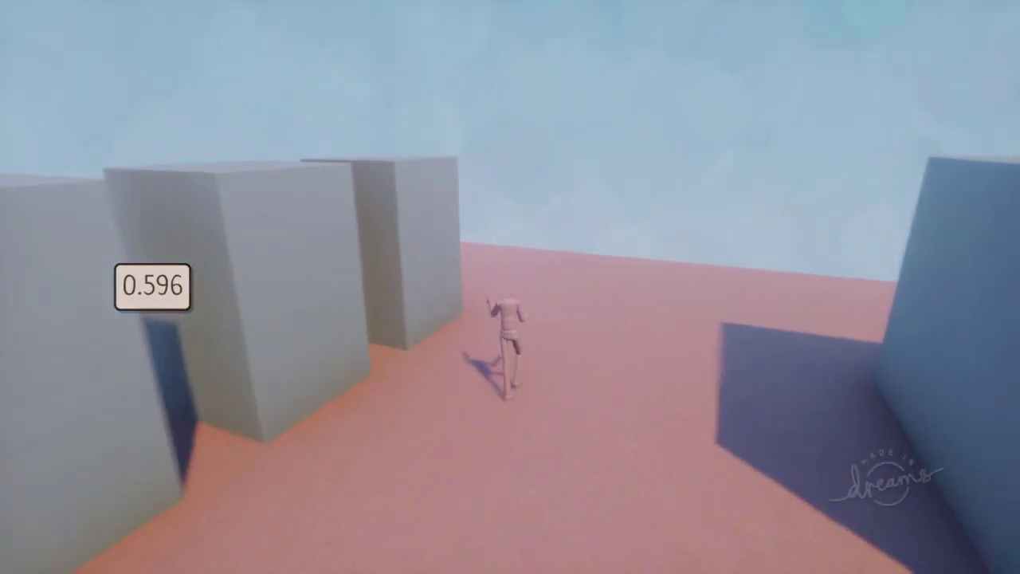
Return to edit to inspect the mannequin, then replay the camera test and pause it.
key(Escape)
click(326, 401)
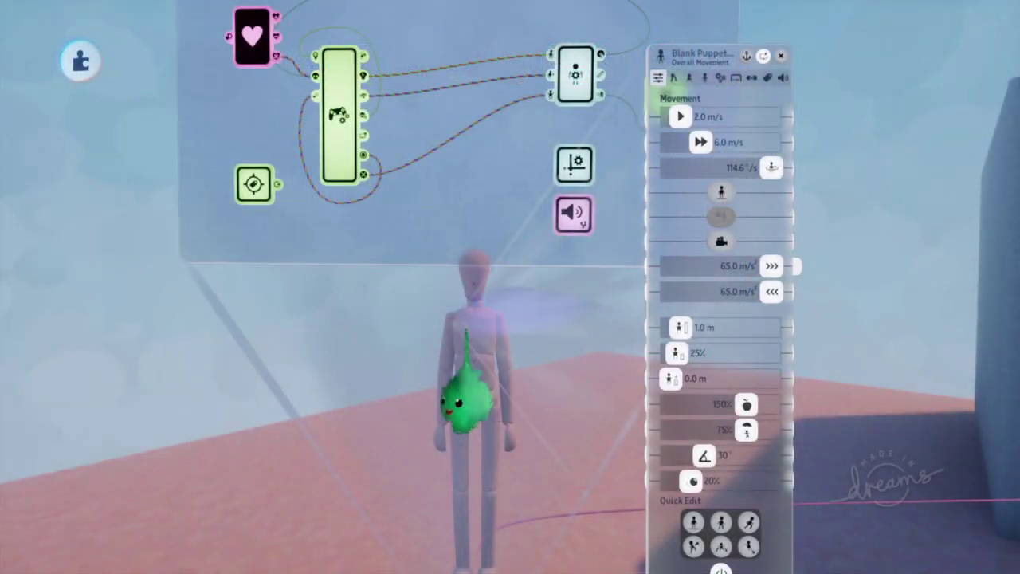
middle_drag(483, 337, 616, 367)
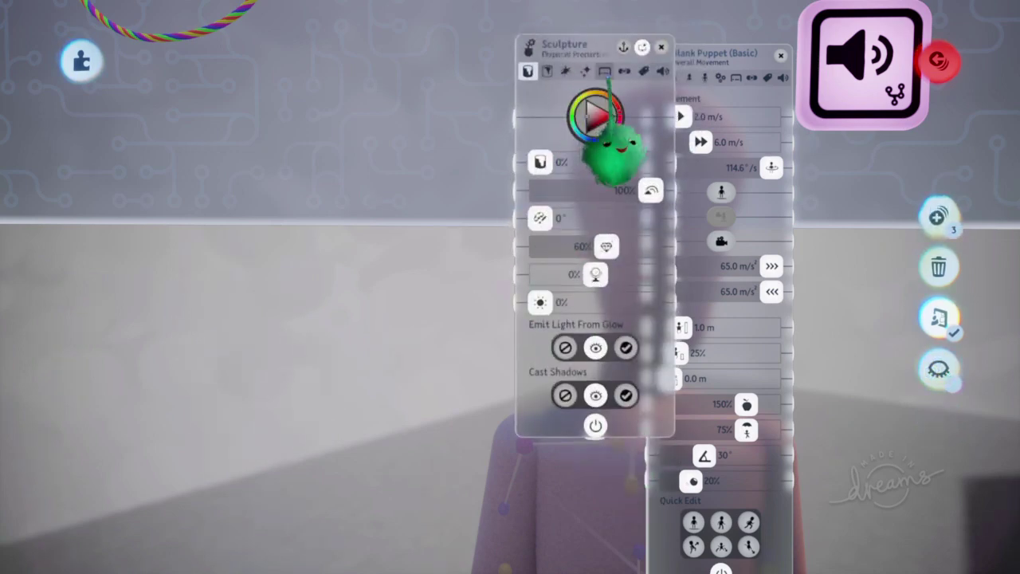
key(Escape)
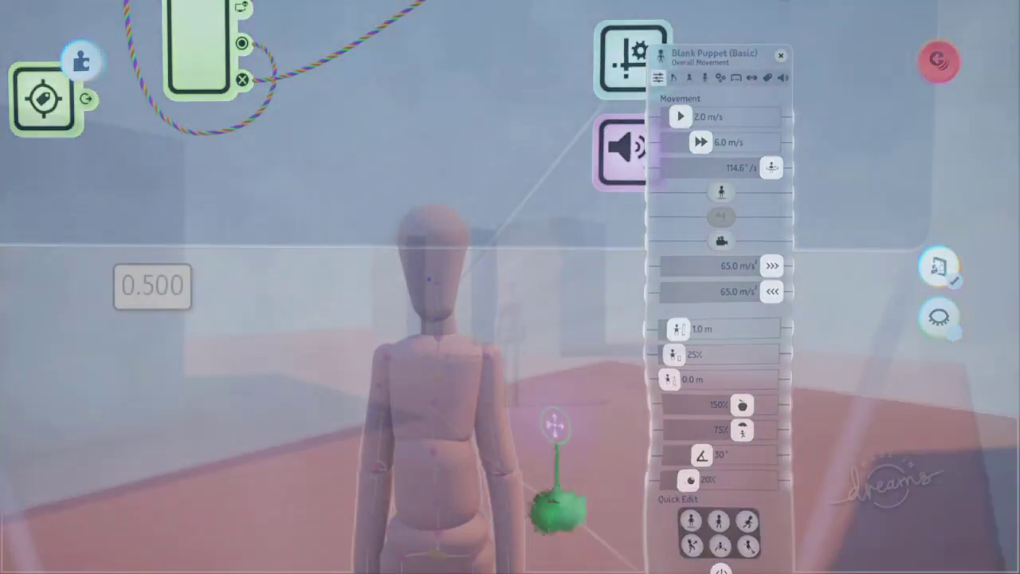
key(p)
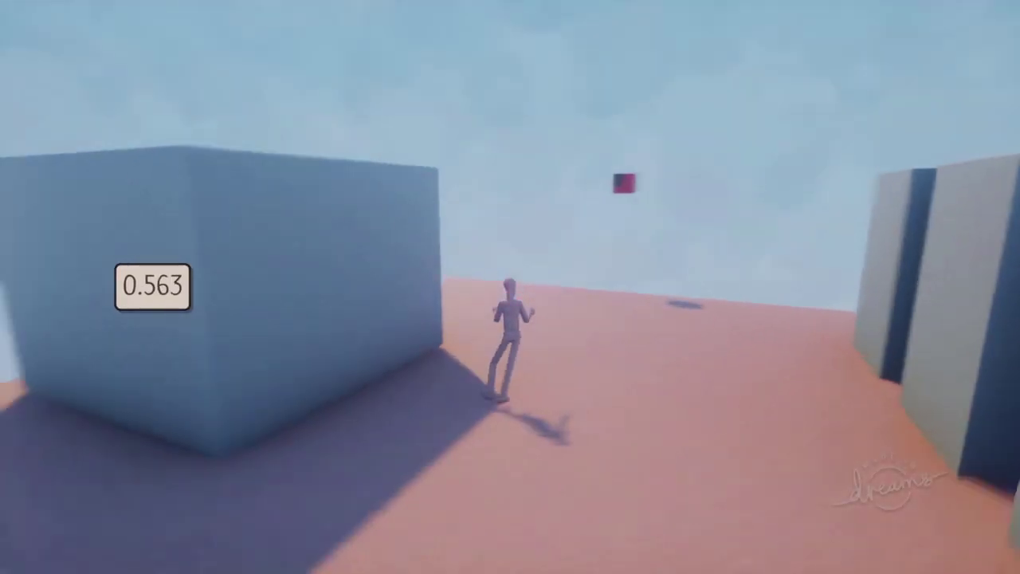
key(Escape)
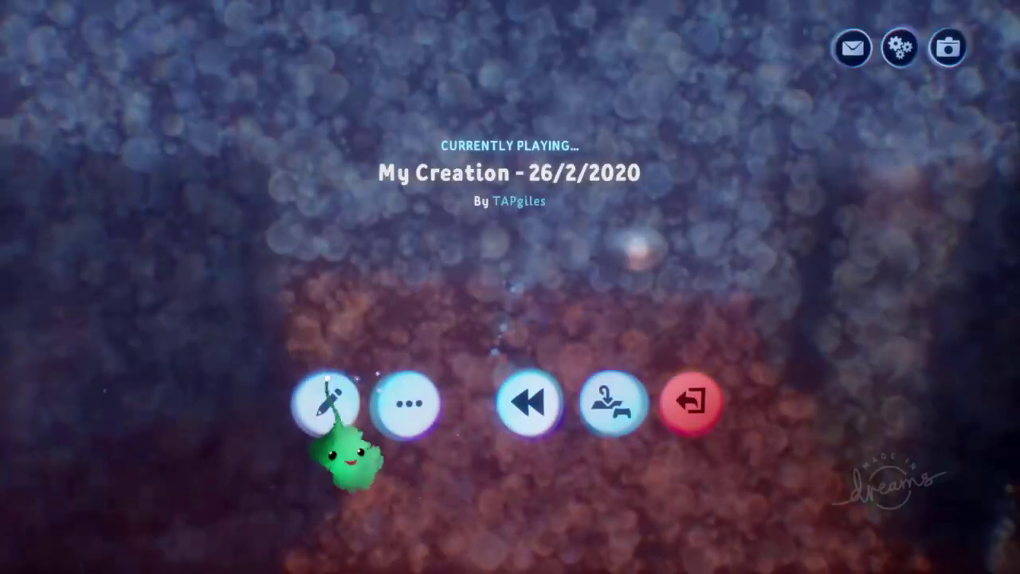
Back in edit mode, hide everything except the camera rig and face its microchip.
click(335, 409)
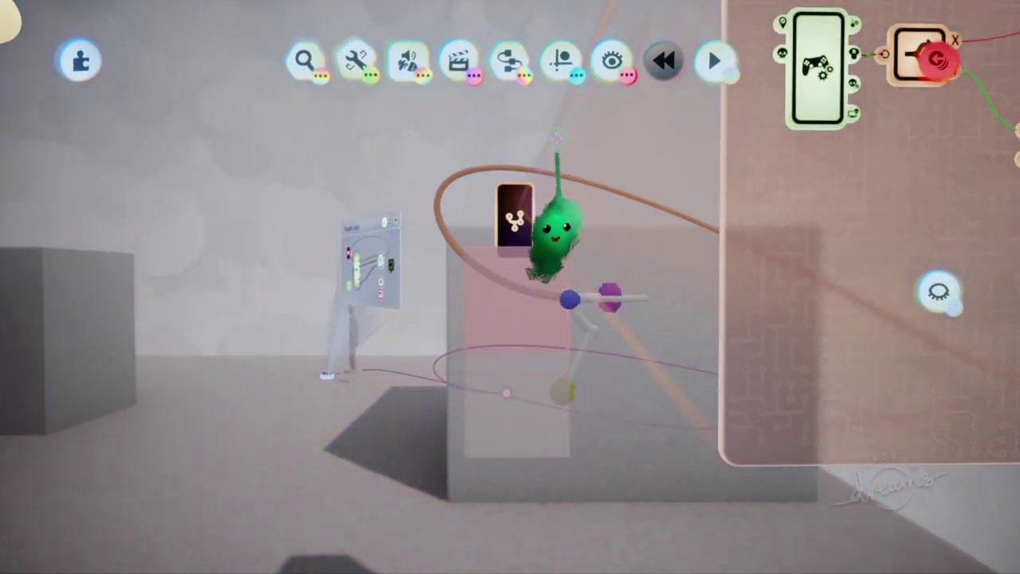
click(562, 62)
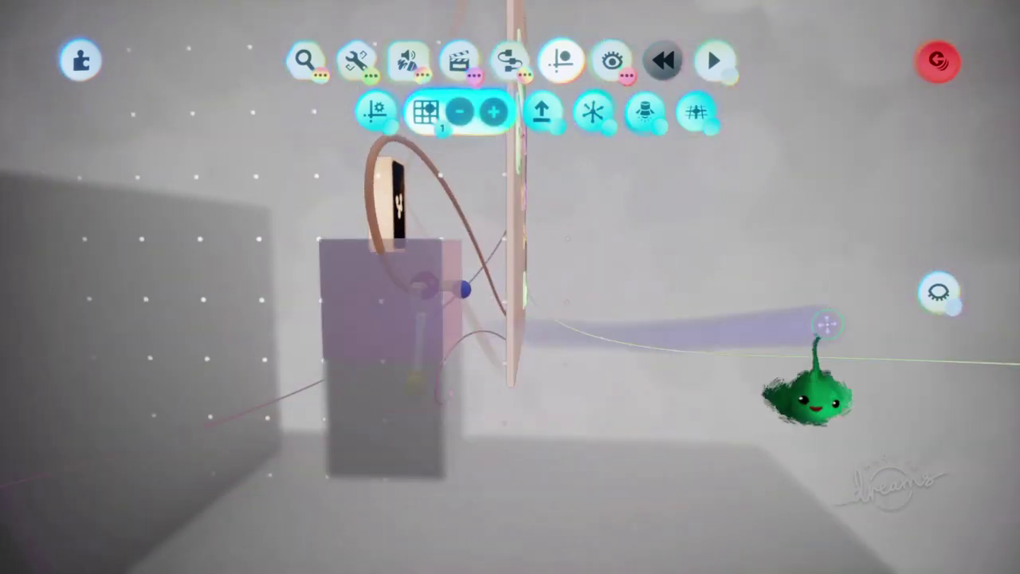
click(939, 292)
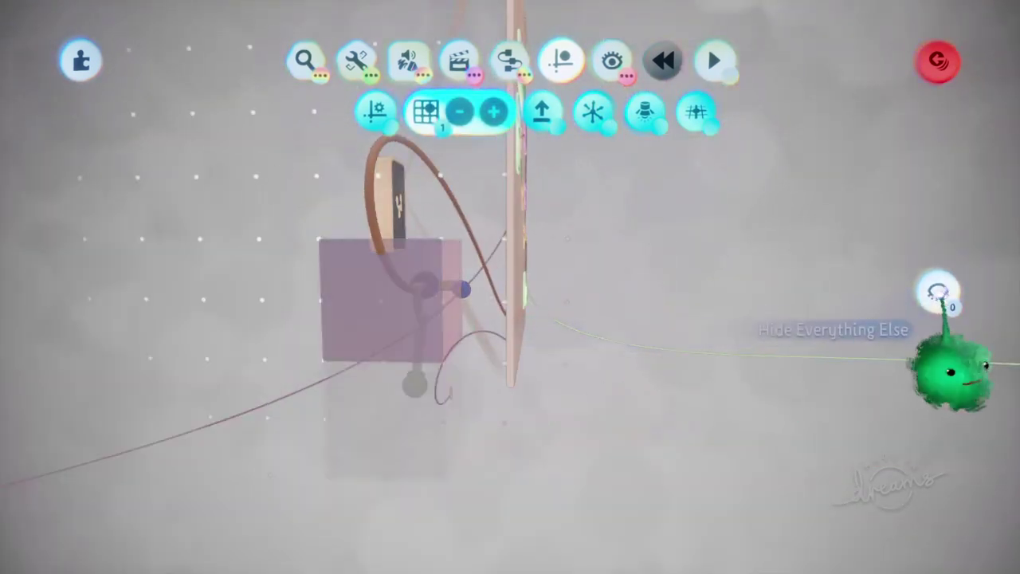
middle_drag(405, 306, 661, 302)
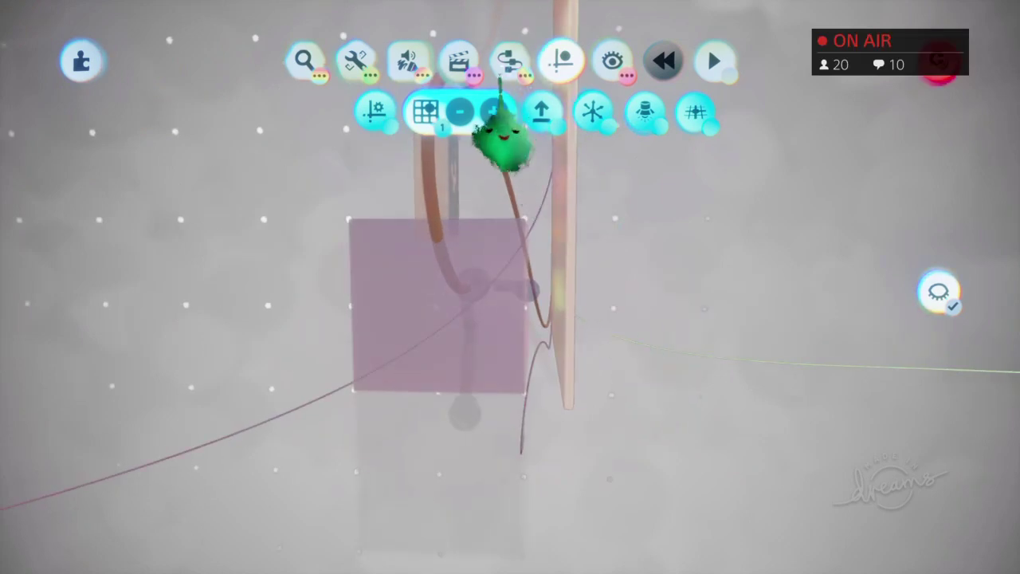
Place a Calculator from Logic & Processing on the cube and open its Microchip.
click(507, 65)
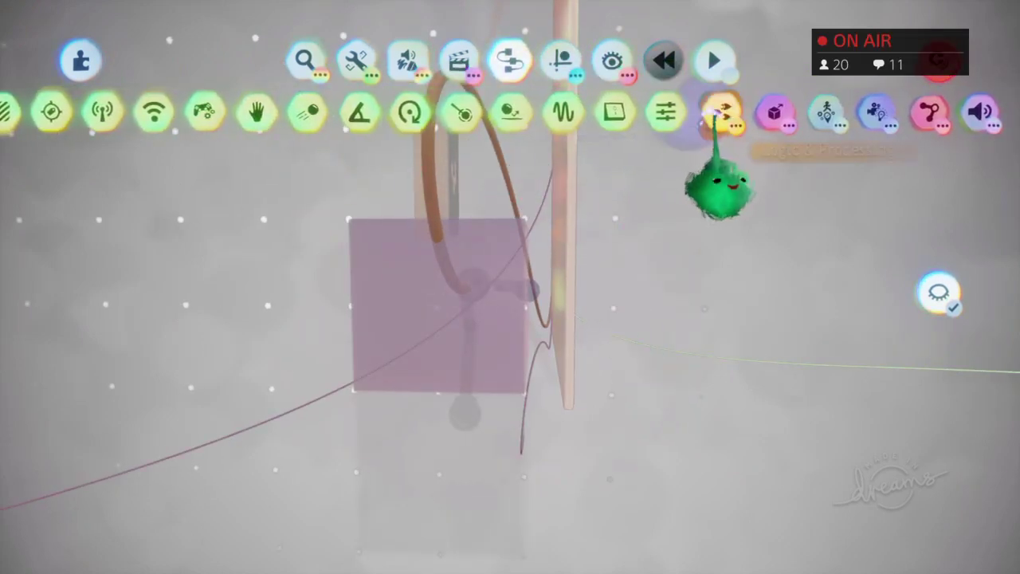
click(715, 114)
click(729, 110)
middle_drag(533, 299, 510, 335)
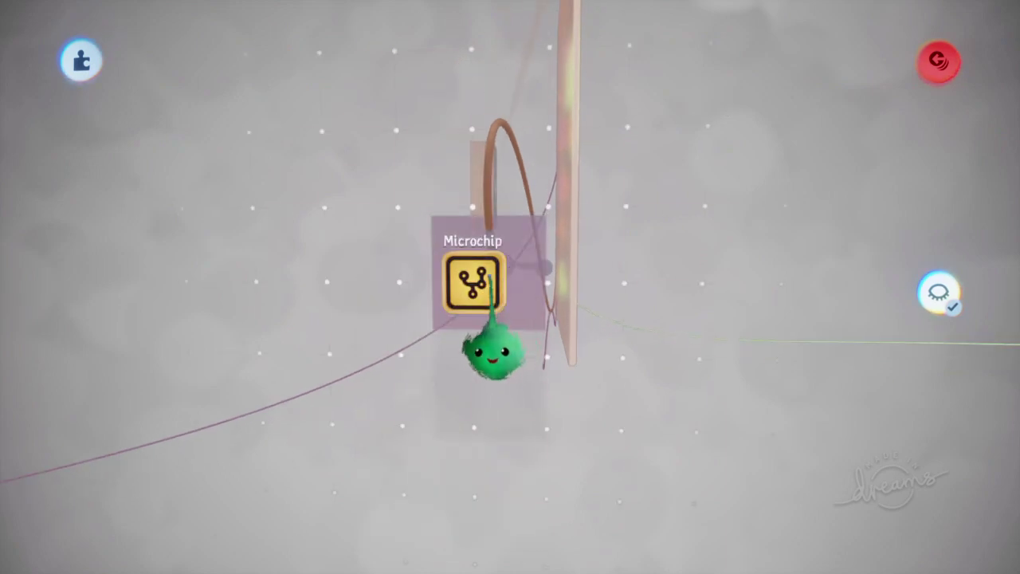
click(490, 335)
Pull the view back to the floor and cube and list the Sensors & Inputs gadgets.
middle_drag(608, 322, 375, 353)
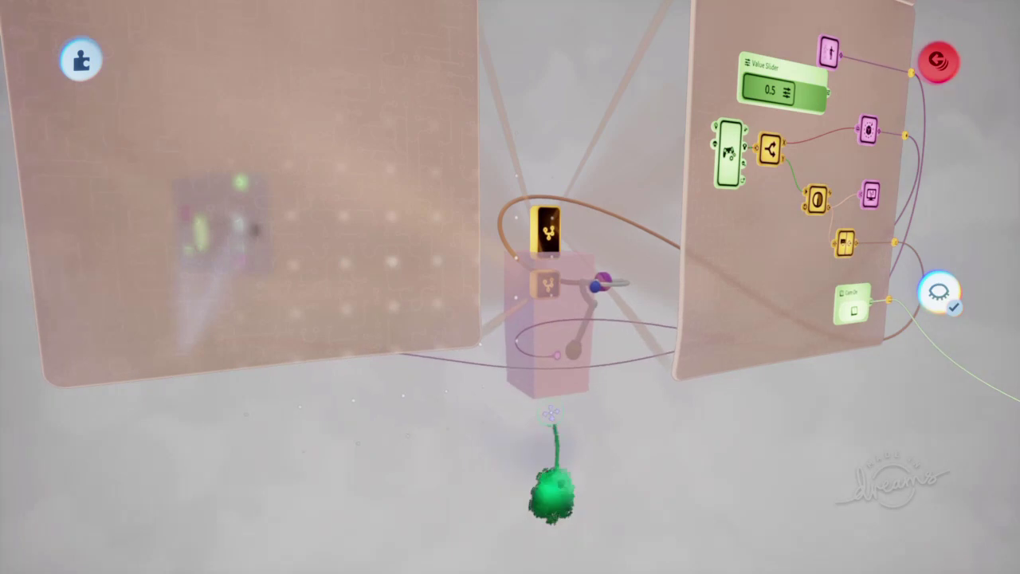
middle_drag(550, 413, 542, 519)
key(Tab)
click(519, 111)
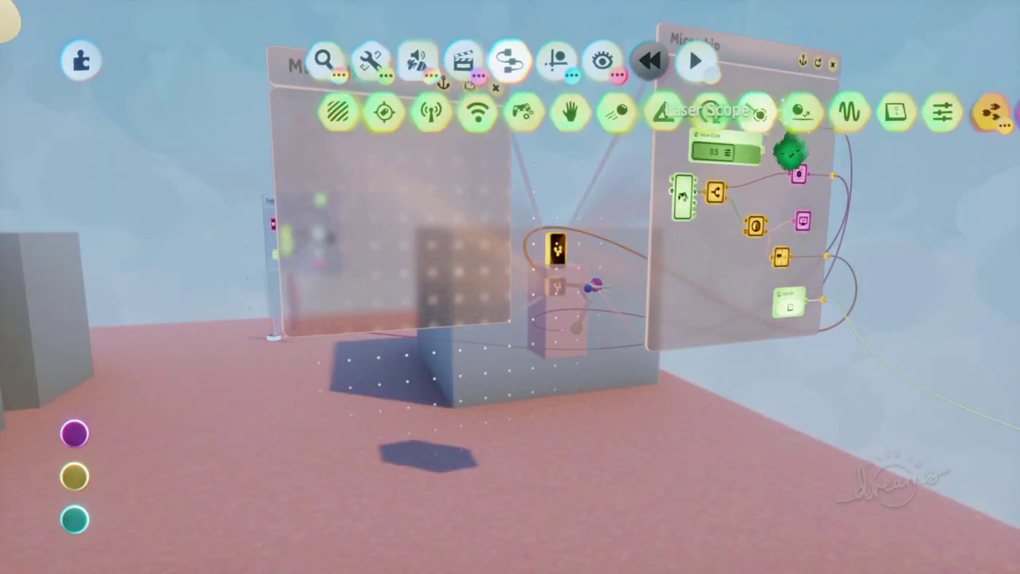
Place a Laser Scope beside the mannequin, beam reaching the wall, with 0.3 m and 0.8 m settings.
click(764, 120)
middle_drag(519, 275, 578, 231)
key(Tab)
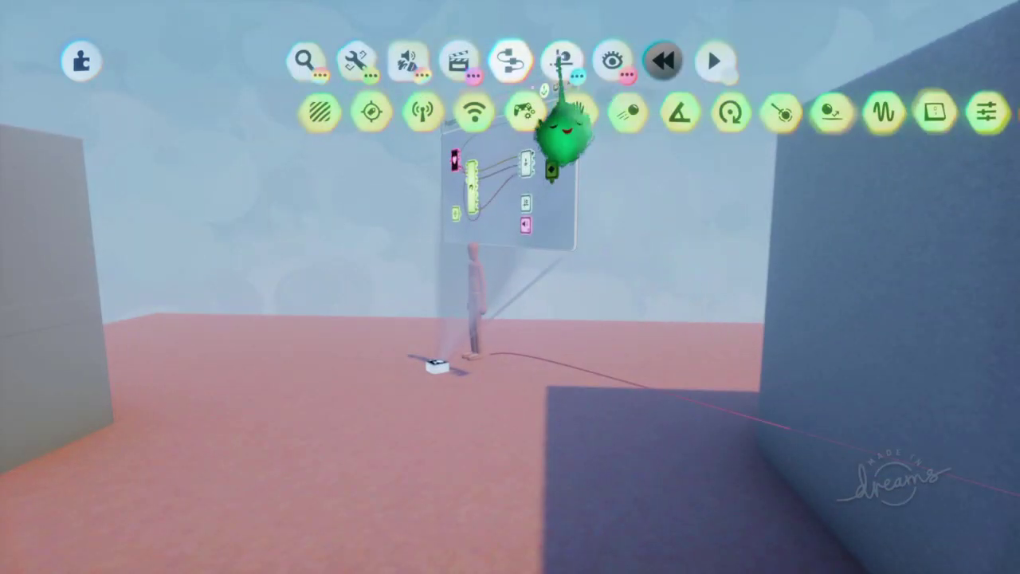
mouse_move(508, 63)
click(510, 112)
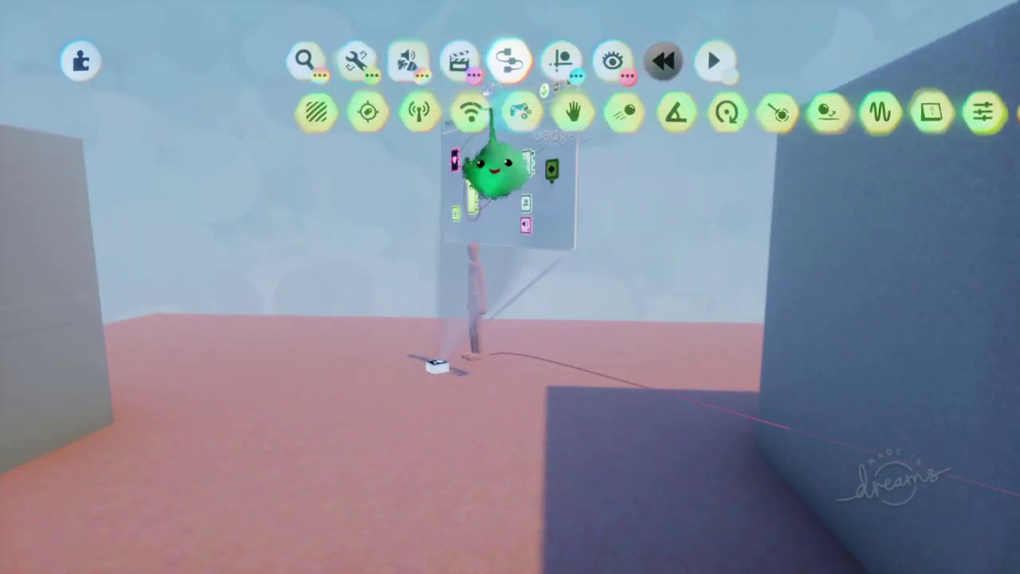
click(777, 112)
click(458, 439)
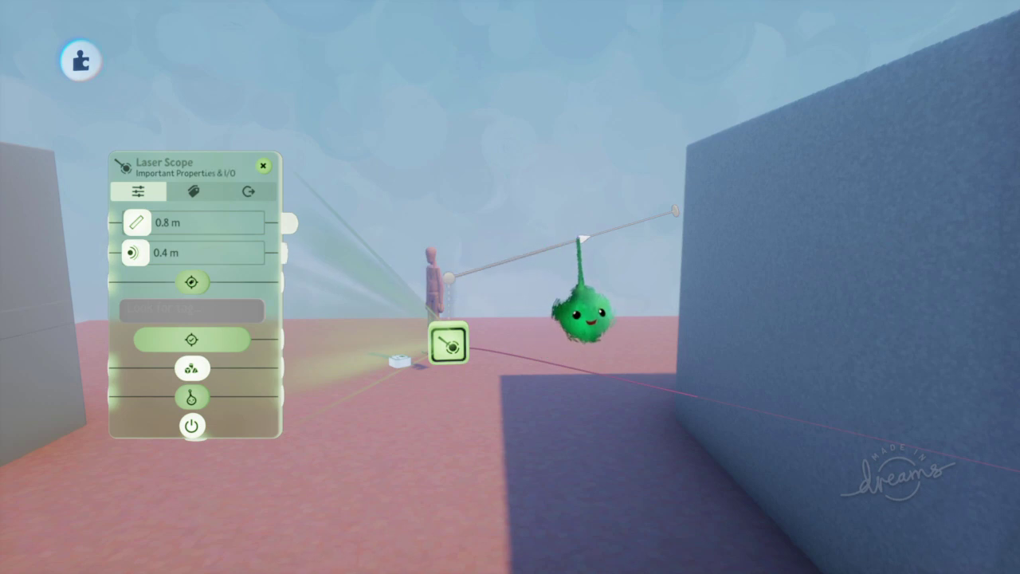
drag(562, 246, 476, 271)
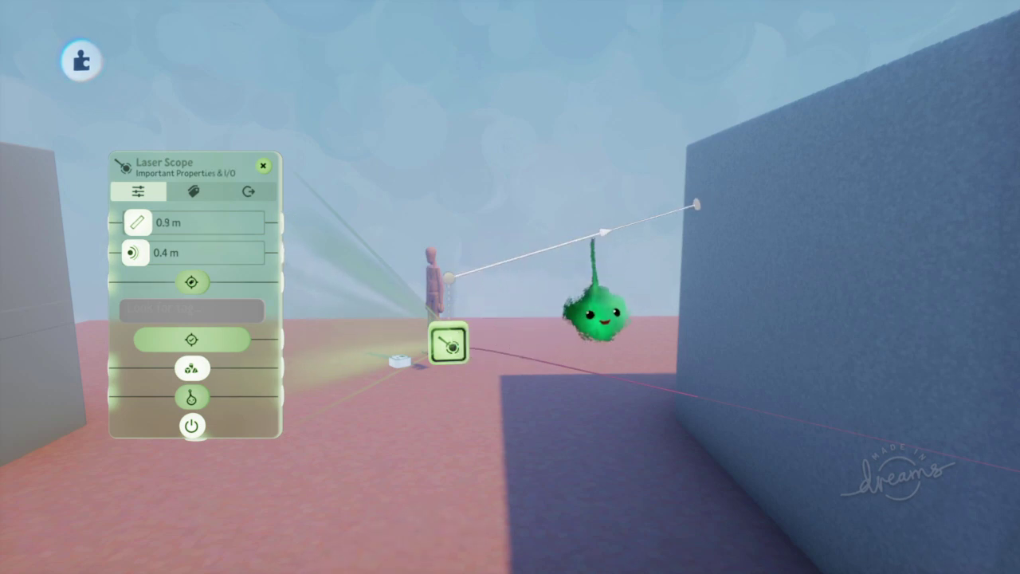
drag(608, 221, 575, 254)
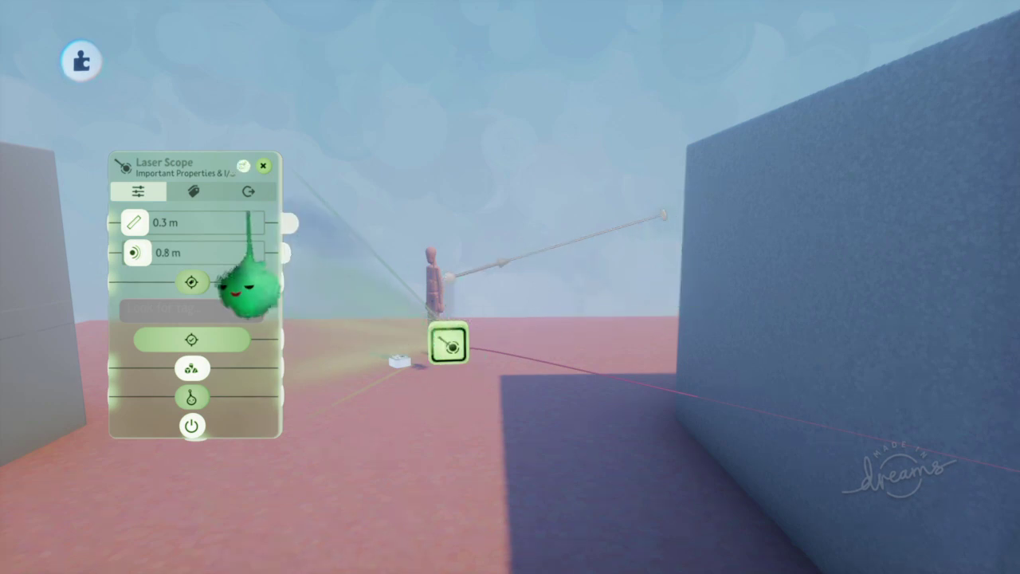
Set the Laser Scope's detection mode to Both and swing the view behind it.
click(193, 192)
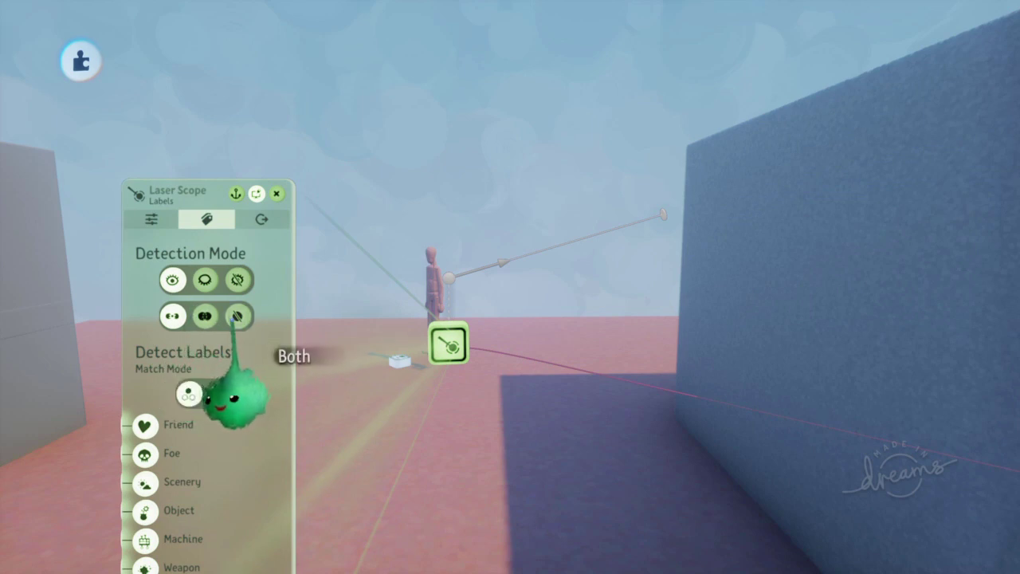
click(237, 317)
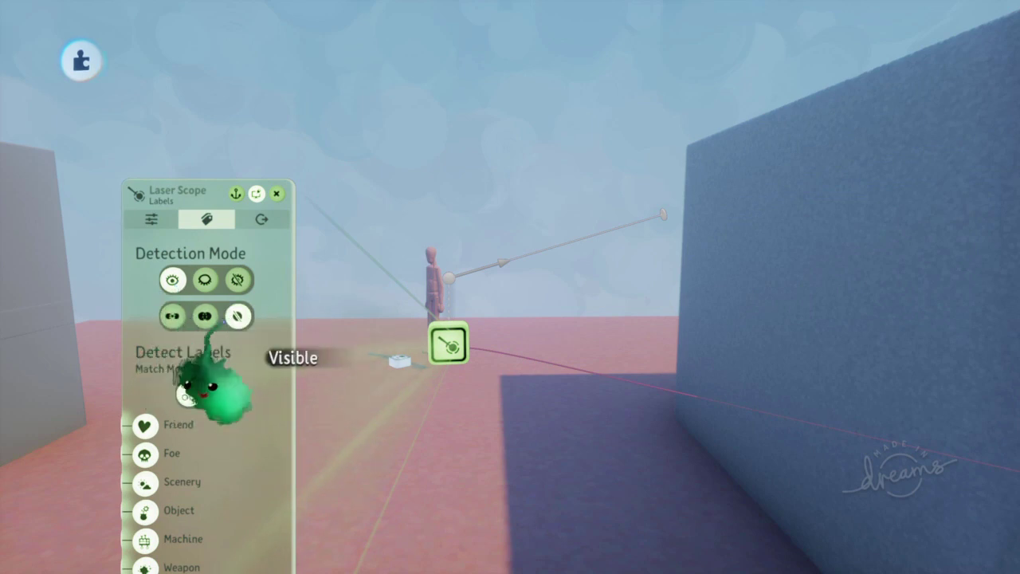
middle_drag(461, 341, 507, 351)
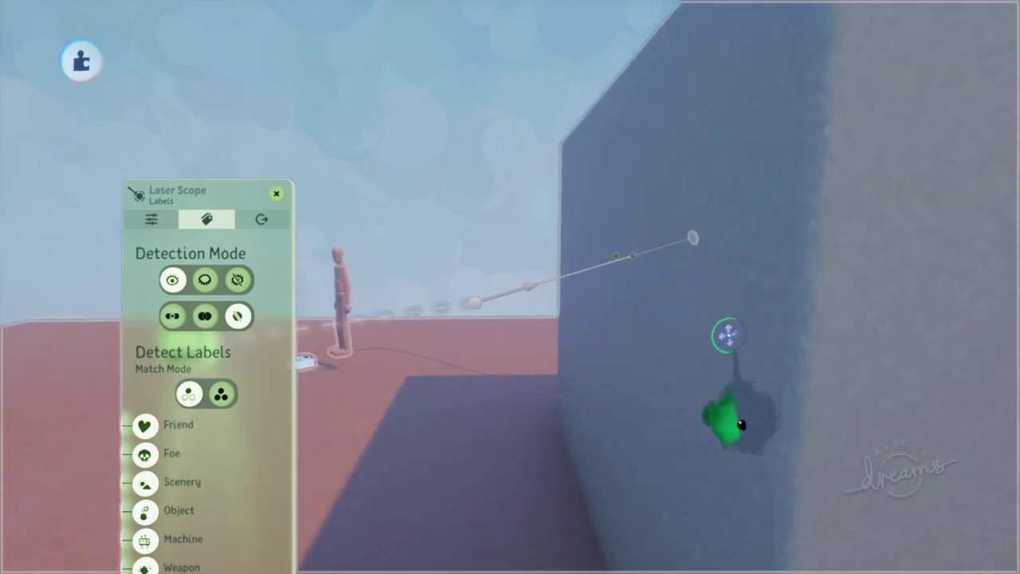
middle_drag(170, 342, 642, 323)
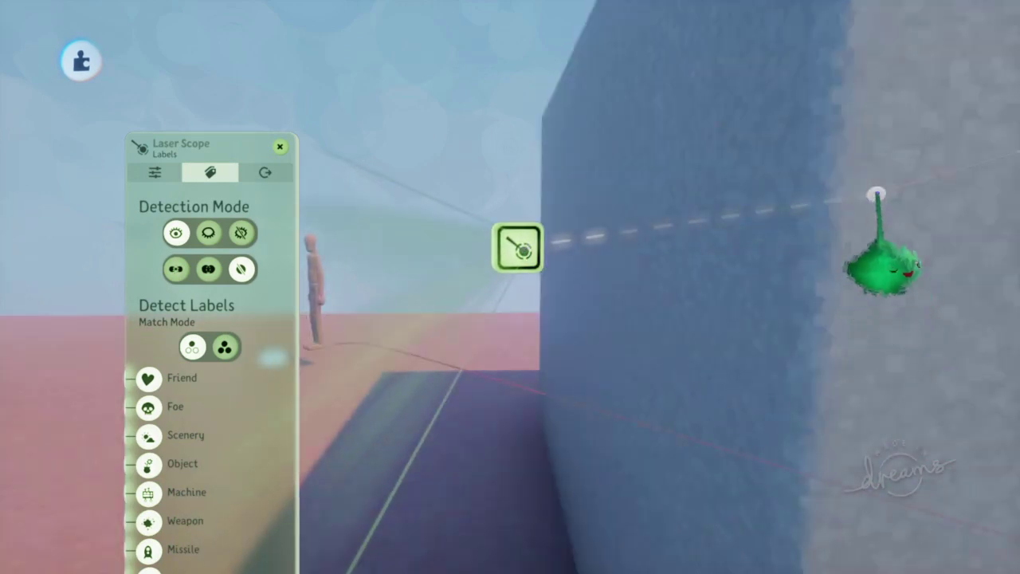
Re-aim the laser beam's end point so it strikes across the wall.
drag(872, 278, 590, 249)
middle_drag(499, 149, 510, 205)
drag(507, 206, 379, 245)
drag(453, 227, 443, 231)
drag(553, 209, 580, 190)
drag(480, 207, 417, 203)
Close the Laser Scope settings and fly back to show the camera rig's two Microchips.
key(Escape)
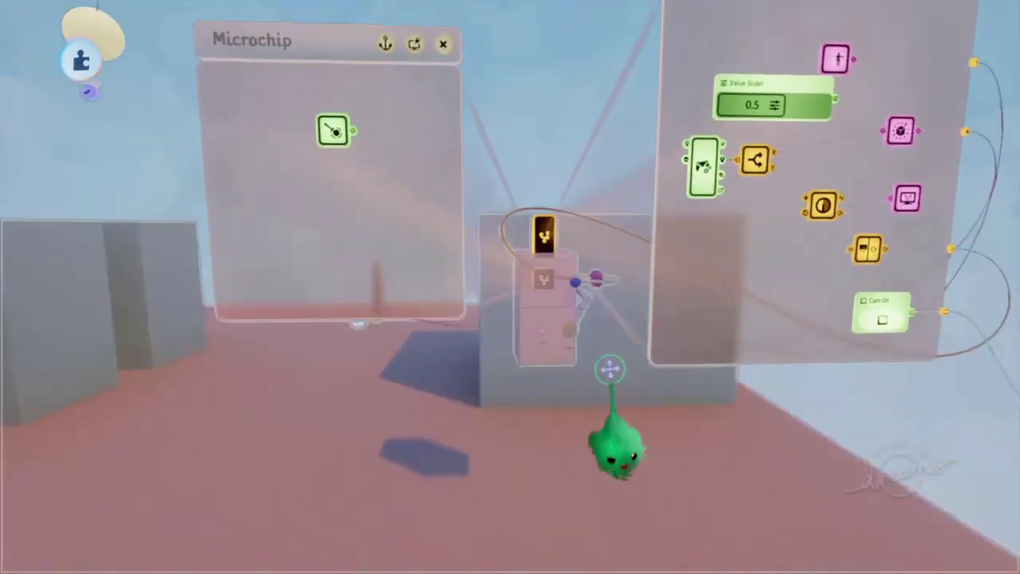
middle_drag(610, 369, 471, 261)
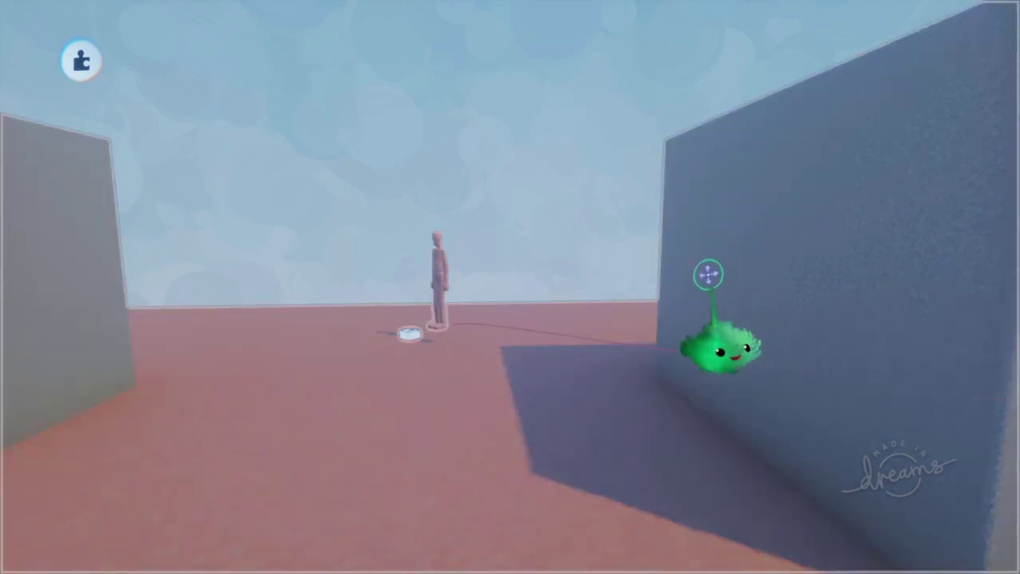
click(706, 410)
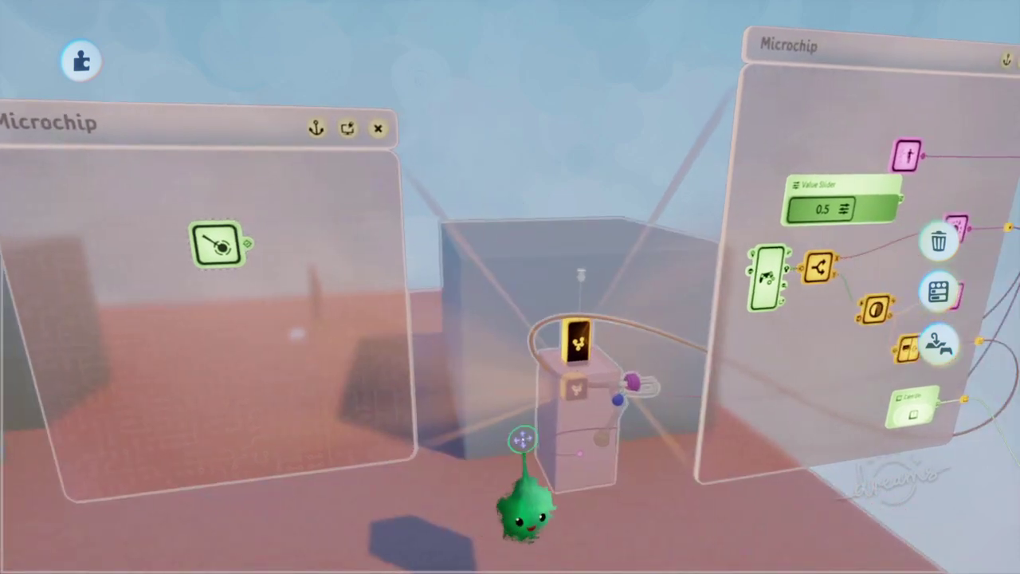
Turn on Grid Snap and open the box gadget's microchip.
key(s)
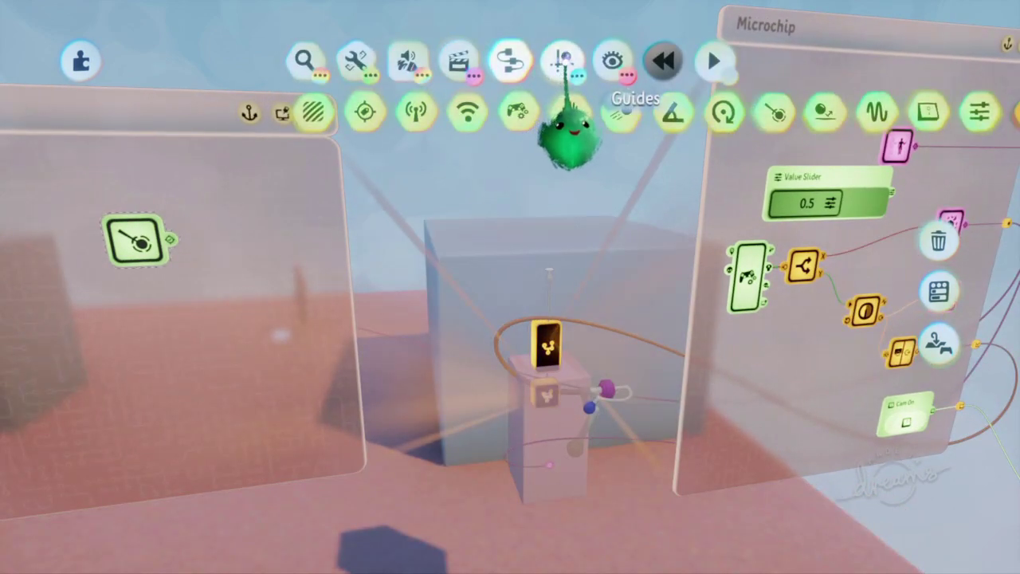
click(563, 60)
click(431, 112)
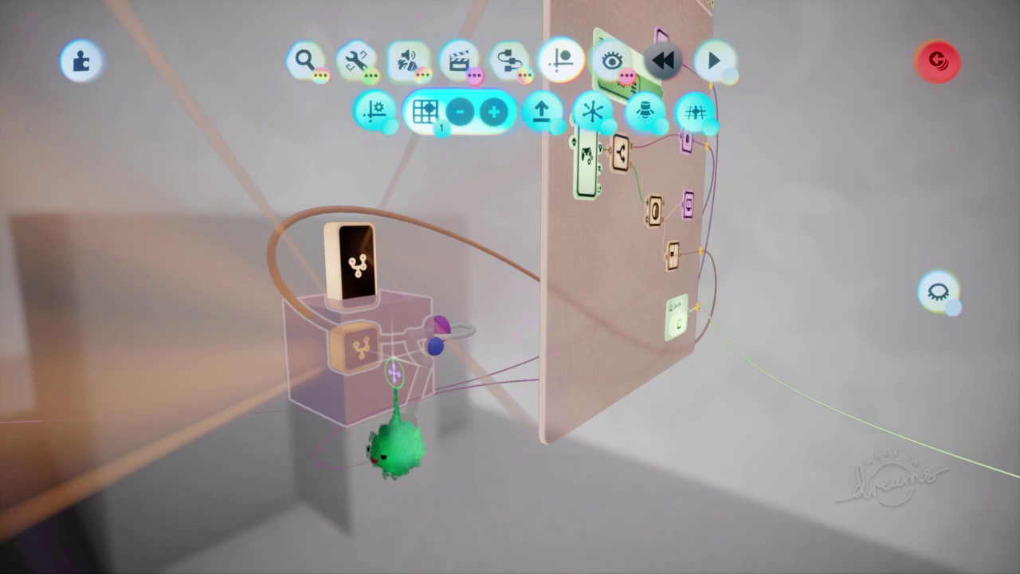
click(389, 371)
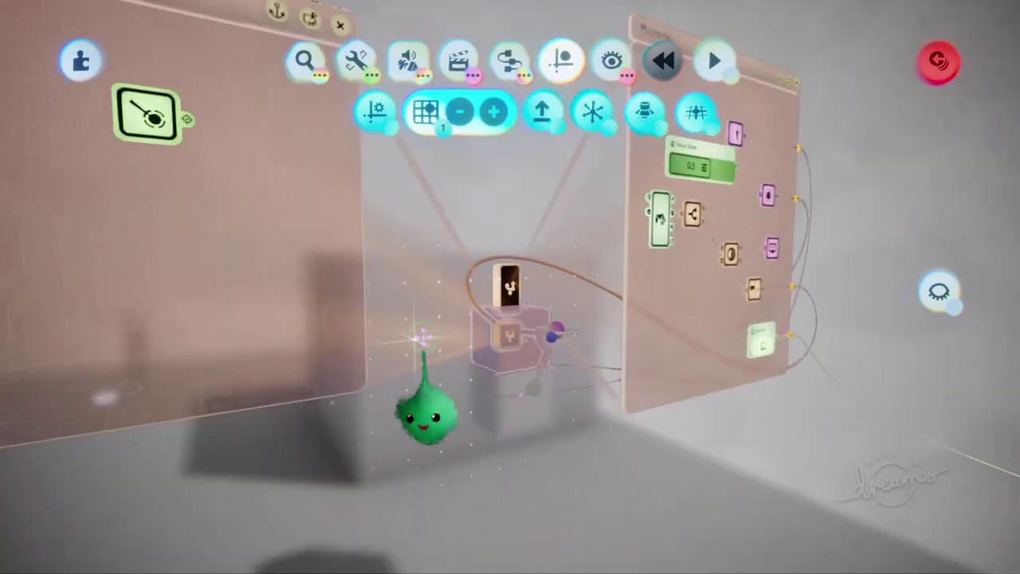
click(230, 232)
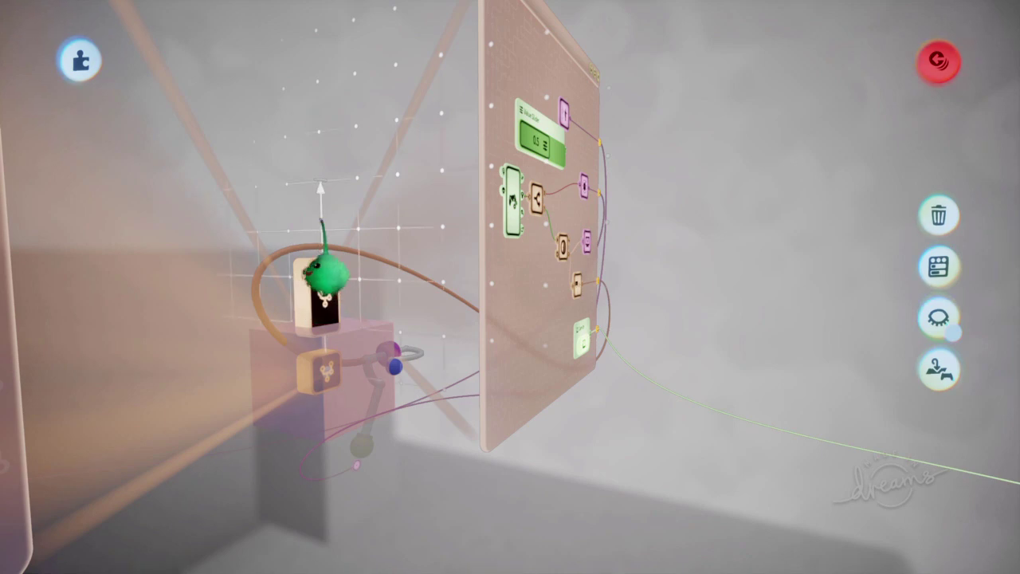
Orbit around the logic panel to locate the camera gadget and approach the Microchip panels.
drag(325, 271, 578, 362)
middle_drag(564, 408, 668, 394)
middle_drag(801, 375, 556, 382)
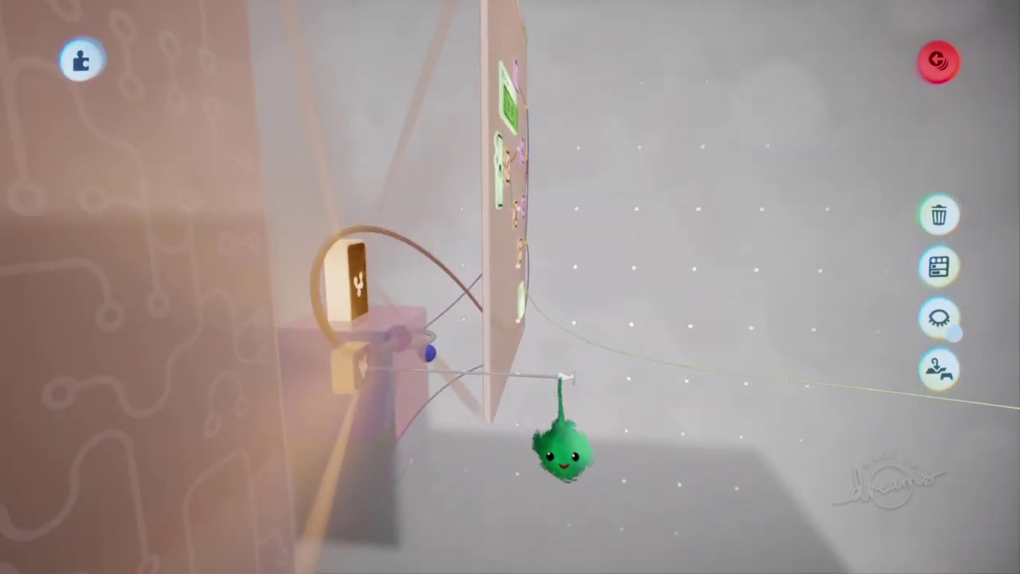
middle_drag(567, 386, 538, 391)
middle_drag(694, 479, 715, 491)
middle_drag(705, 438, 763, 451)
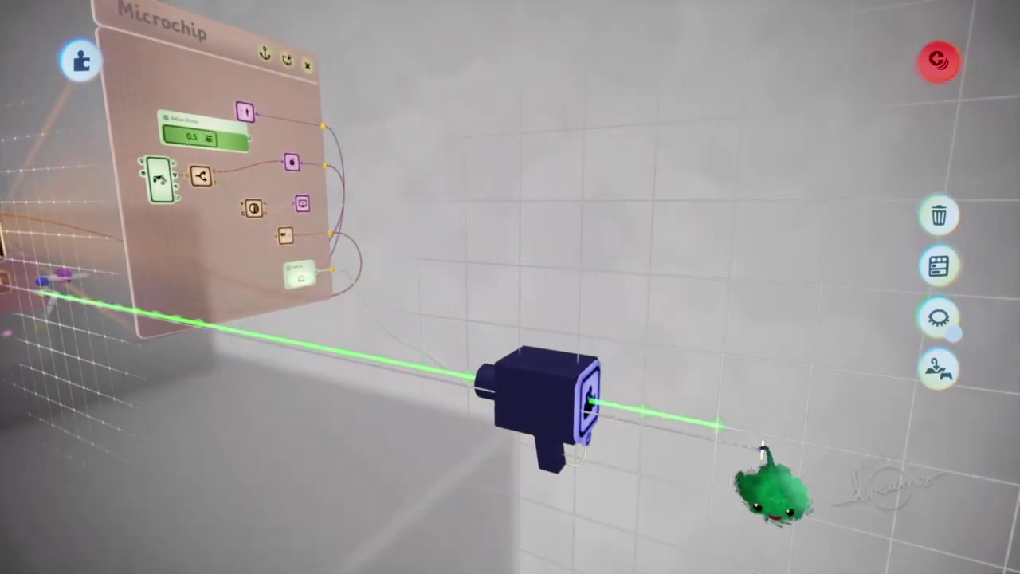
middle_drag(744, 505, 713, 471)
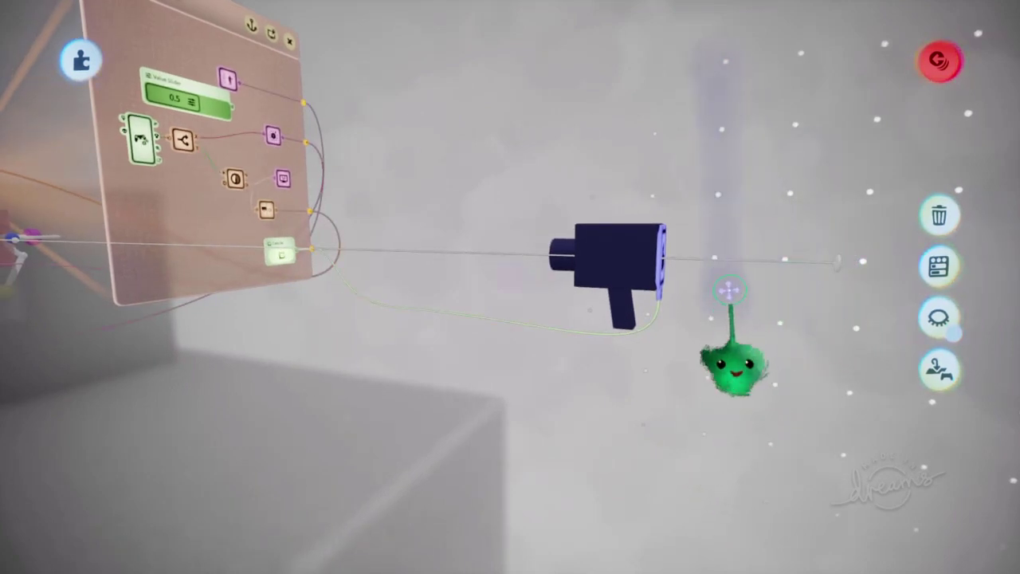
middle_drag(691, 330, 679, 354)
middle_drag(665, 200, 554, 119)
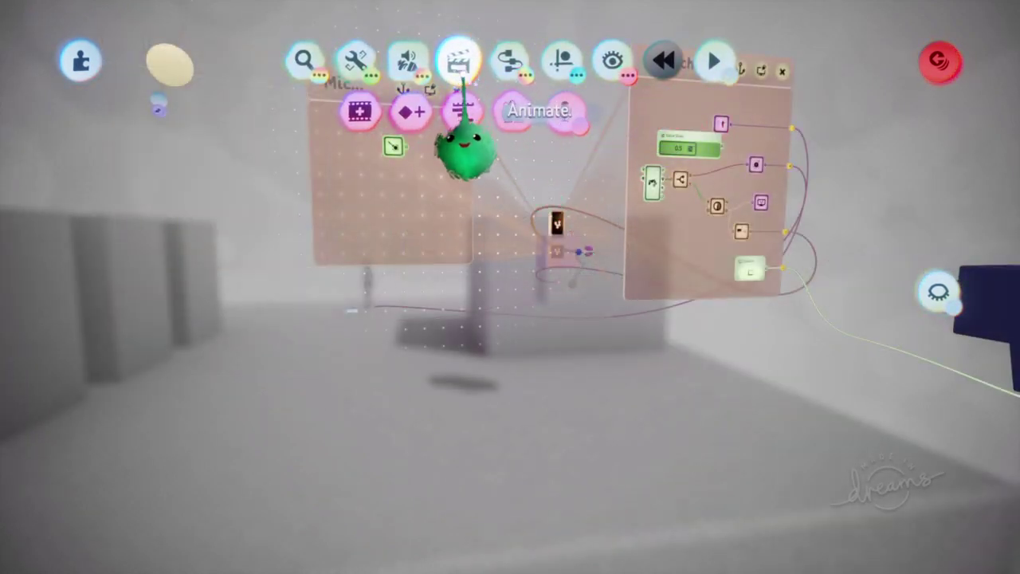
Add a Keyframe gadget below the Laser Scope and start a link from the camera gadget.
click(411, 111)
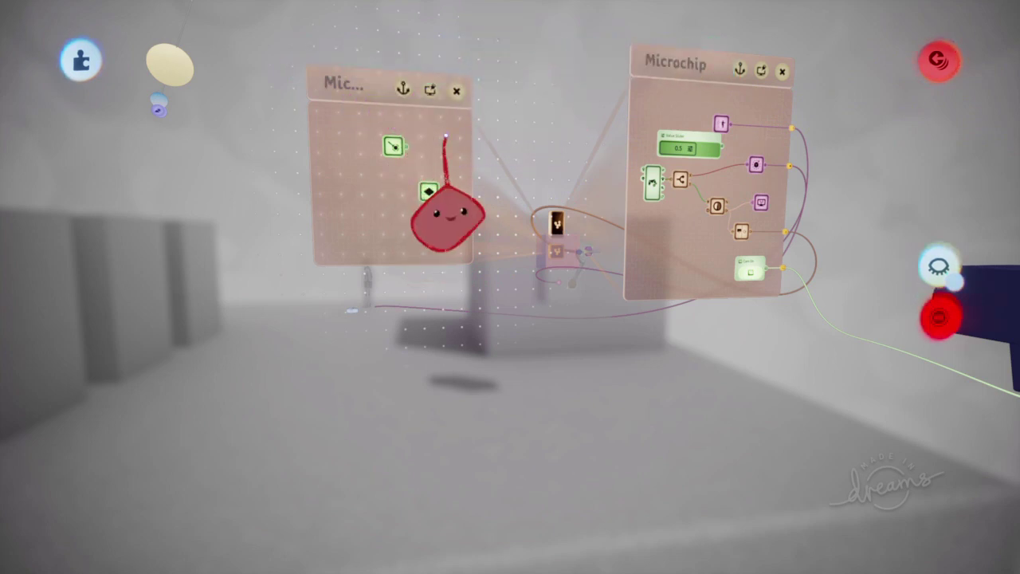
middle_drag(440, 216, 596, 406)
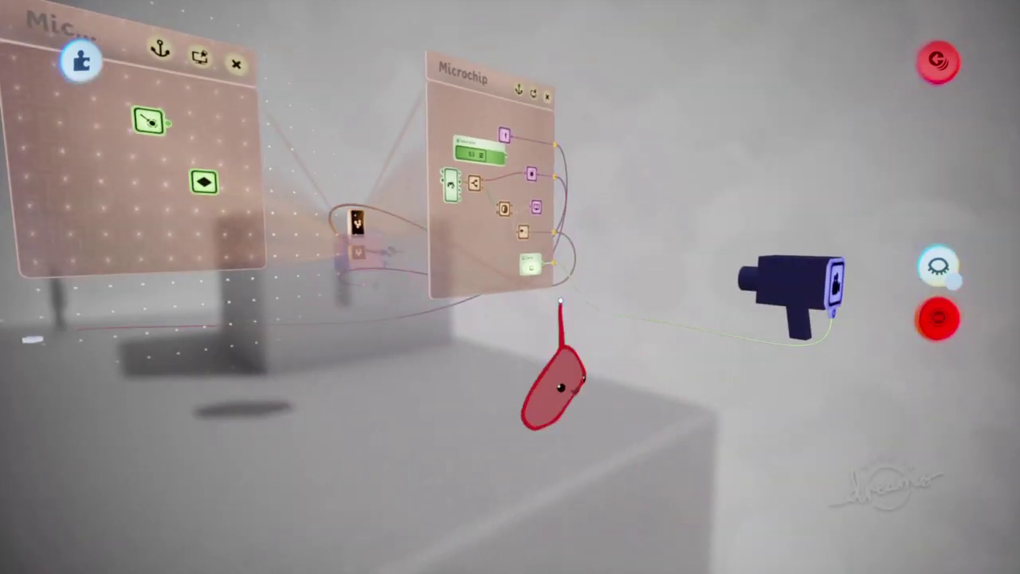
middle_drag(553, 335, 610, 319)
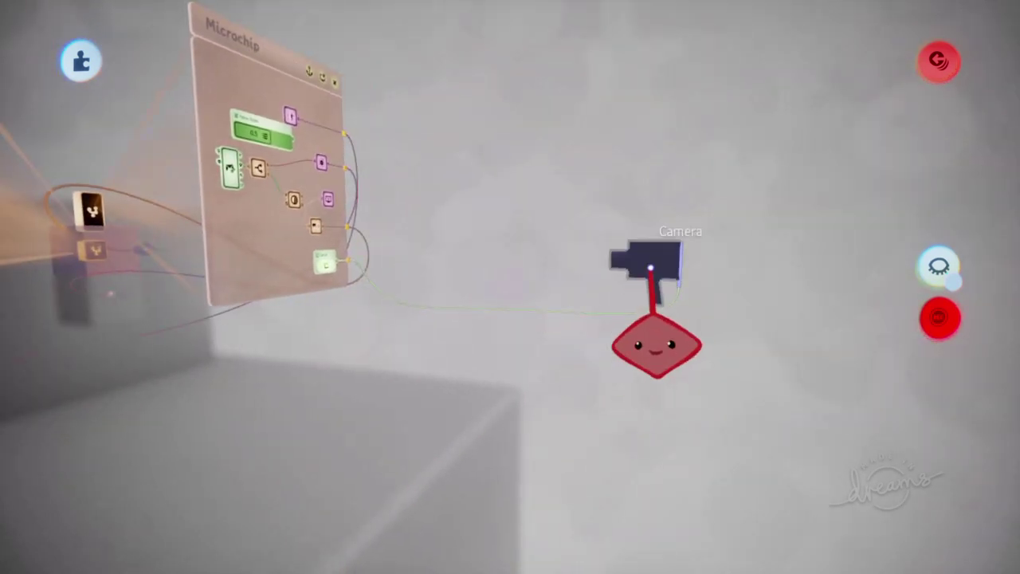
drag(665, 337, 561, 319)
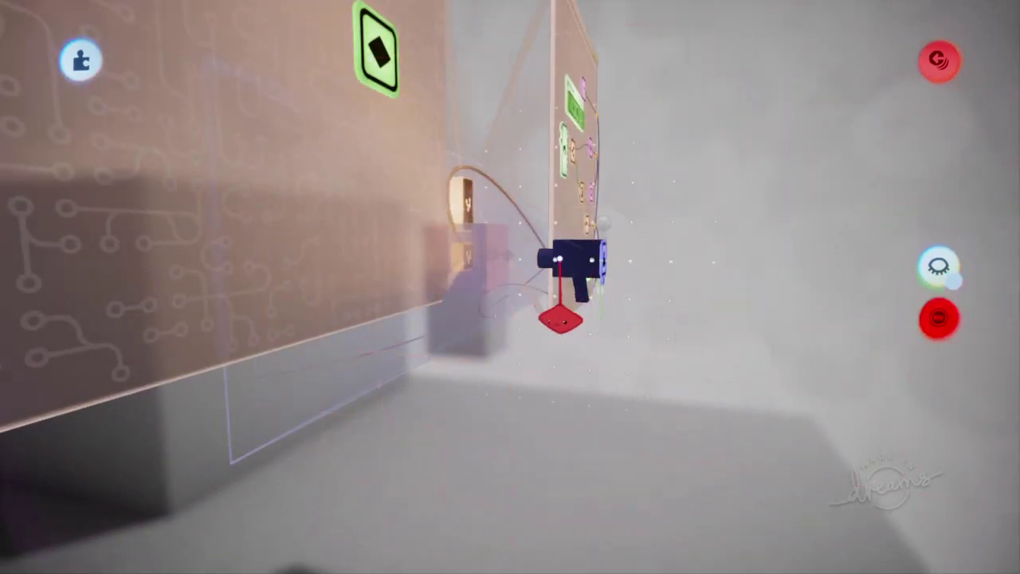
middle_drag(631, 363, 788, 352)
Carry the camera link onto the Microchip panel and move the wire to another port.
middle_drag(763, 432, 479, 307)
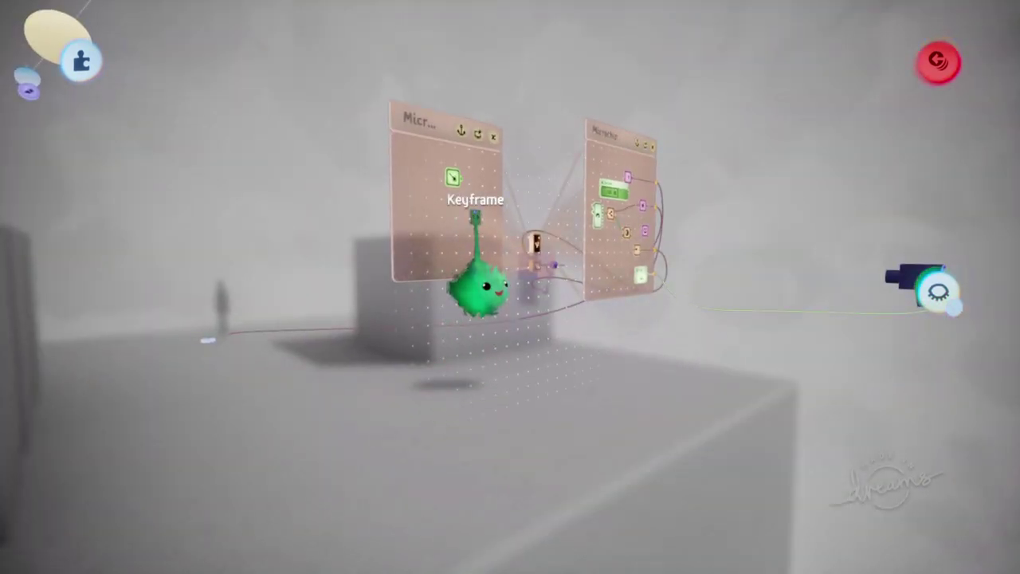
drag(486, 295, 518, 339)
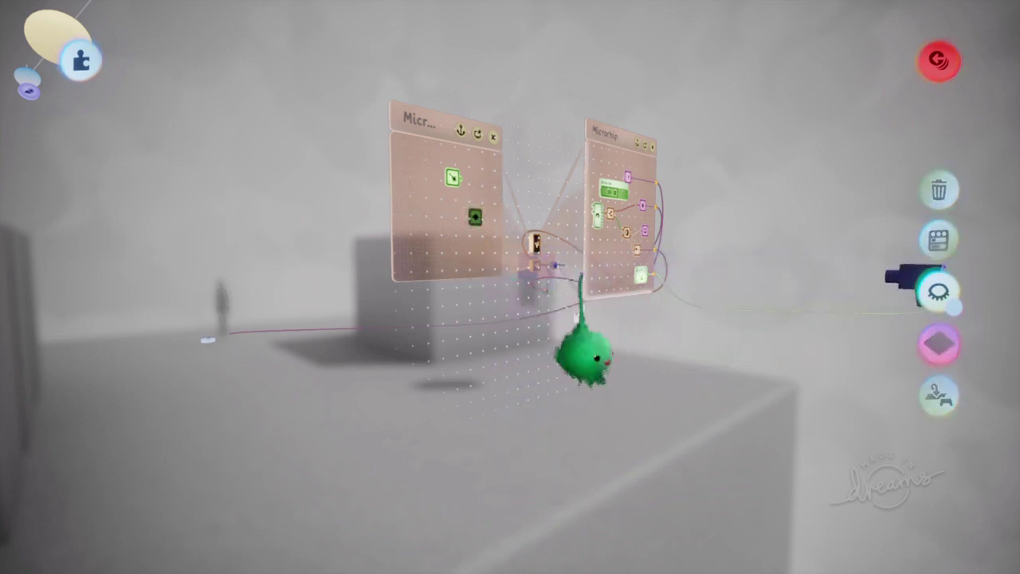
middle_drag(581, 353, 622, 379)
middle_drag(614, 299, 629, 296)
key(Tab)
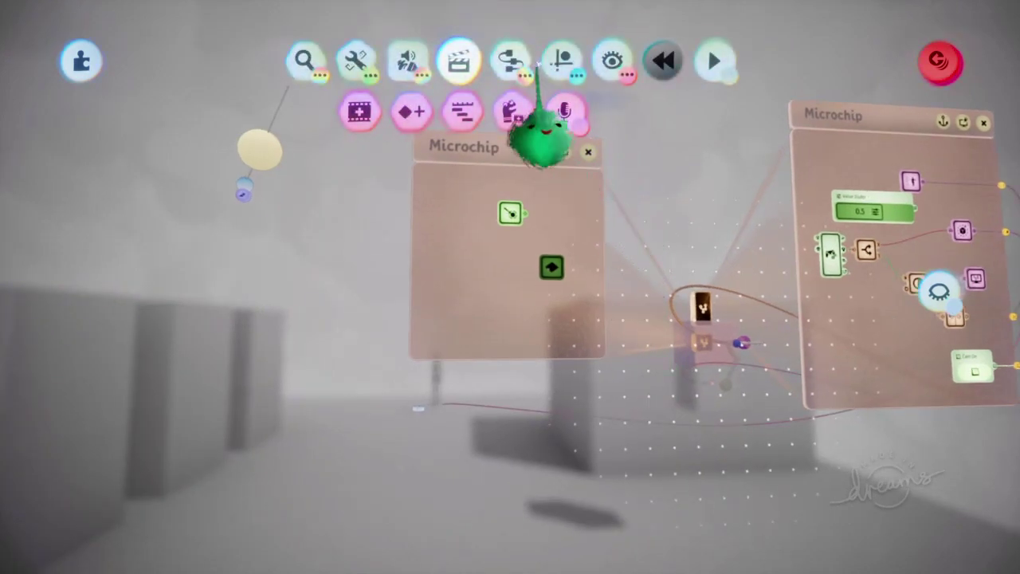
middle_drag(496, 341, 644, 240)
Place a Value Slider in the microchip and raise it to 1.0 to test the camera.
key(Tab)
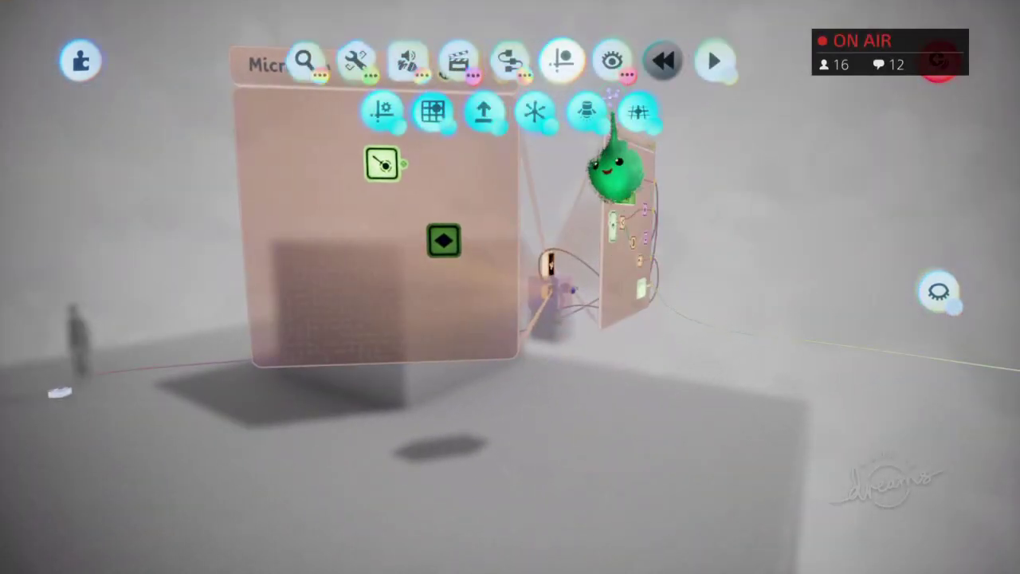
click(510, 63)
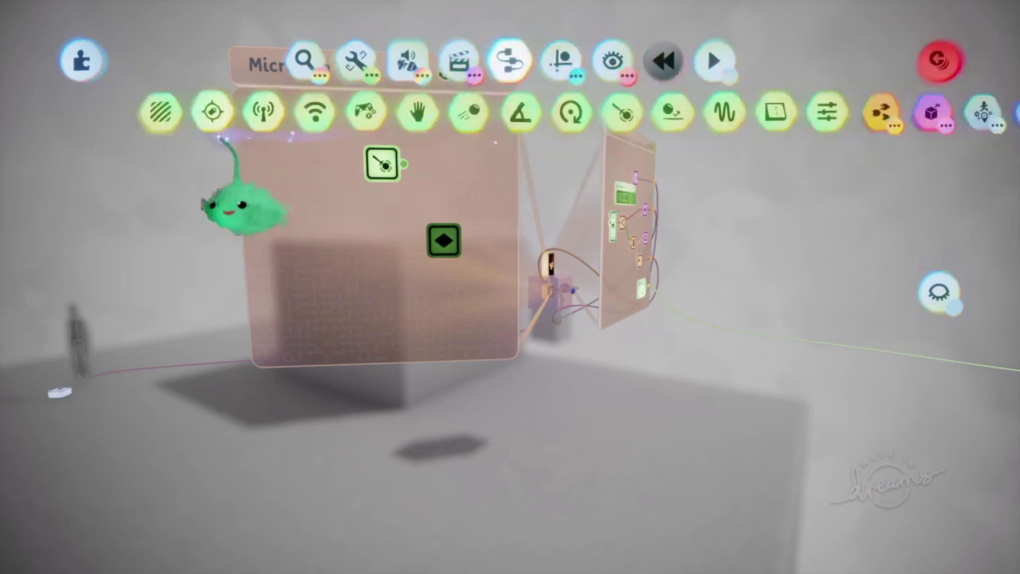
click(689, 112)
click(335, 279)
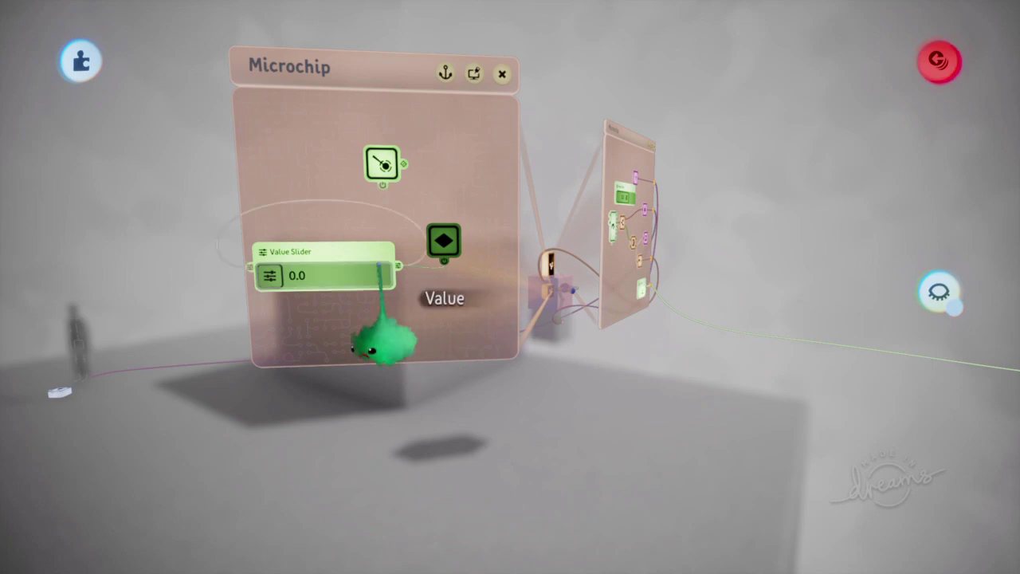
drag(383, 360, 381, 311)
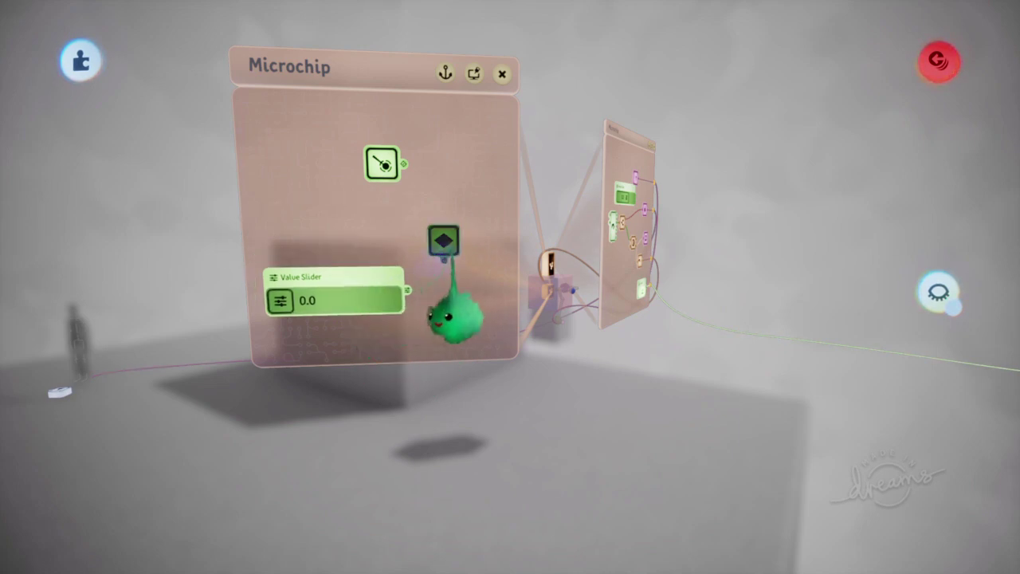
middle_drag(479, 216, 477, 319)
drag(477, 319, 161, 351)
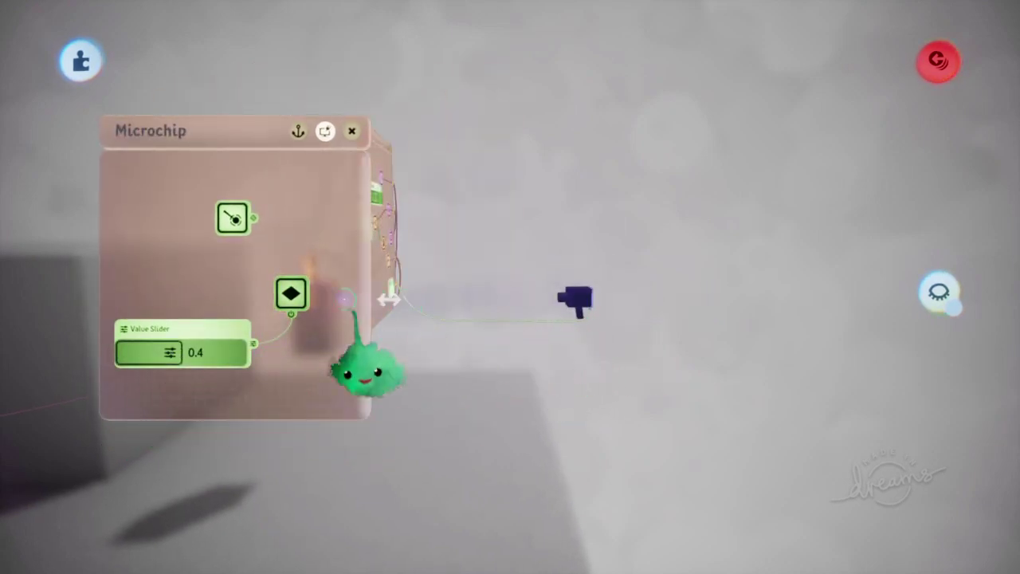
drag(170, 353, 253, 353)
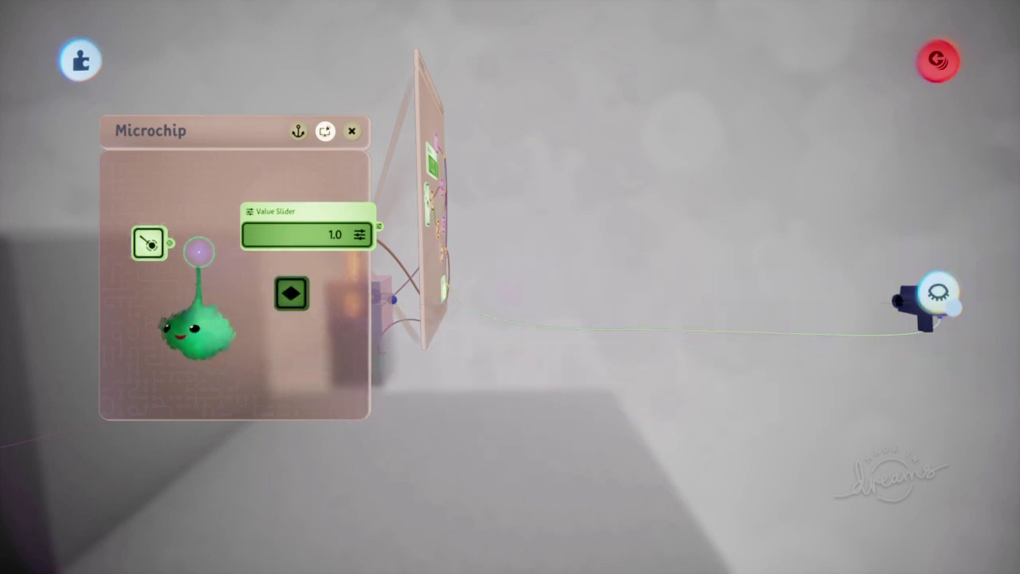
Delete the Value Slider and wire the Laser Scope output to the Keyframe's power.
mouse_move(291, 375)
mouse_down()
mouse_move(295, 275)
mouse_move(558, 319)
mouse_move(510, 364)
mouse_move(302, 372)
mouse_up()
drag(270, 323, 386, 418)
middle_drag(387, 419, 519, 406)
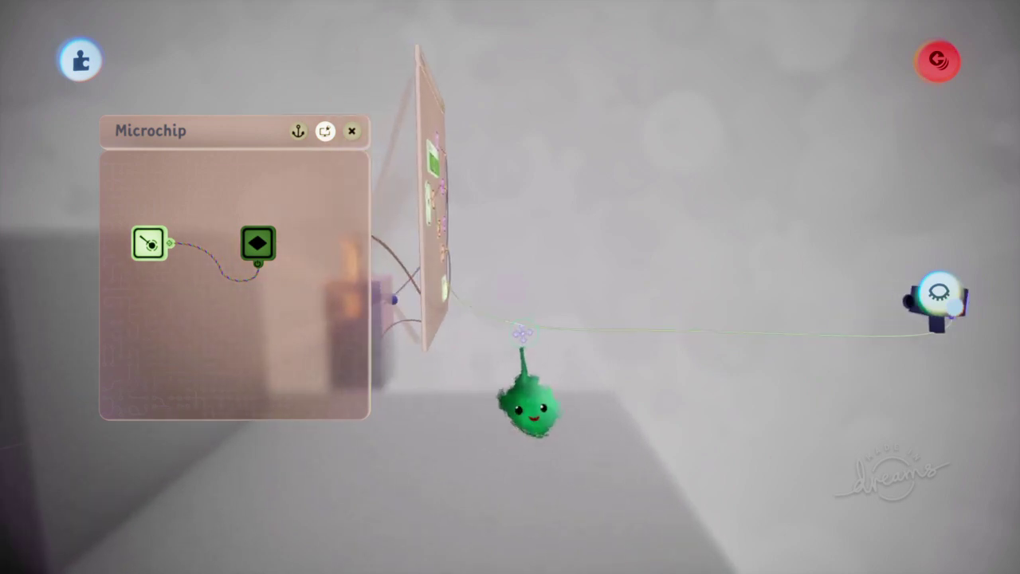
drag(545, 347, 535, 411)
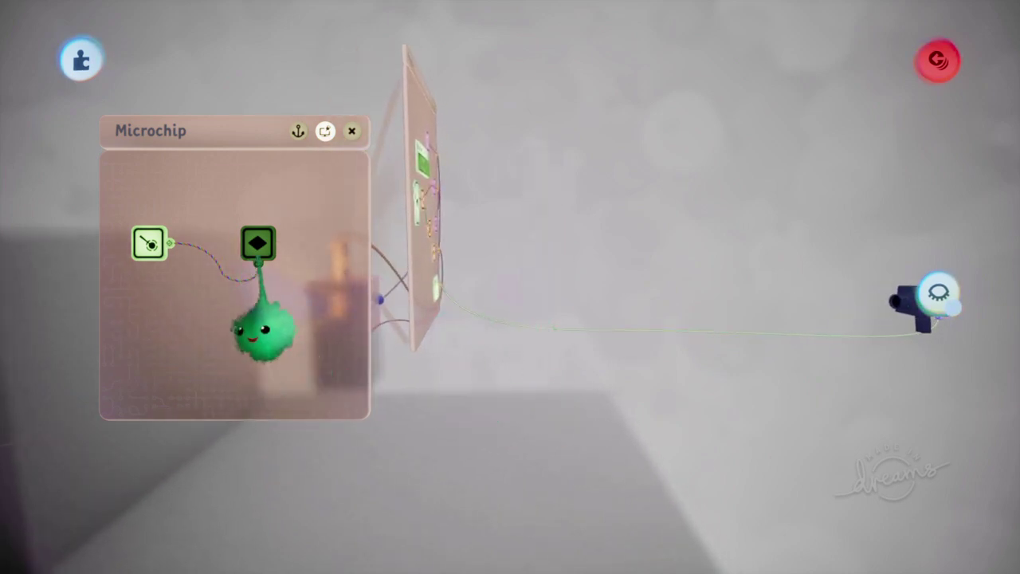
Play-test, walking the puppet toward the blocks until the read-out drops to 0.338, then pause.
key(Escape)
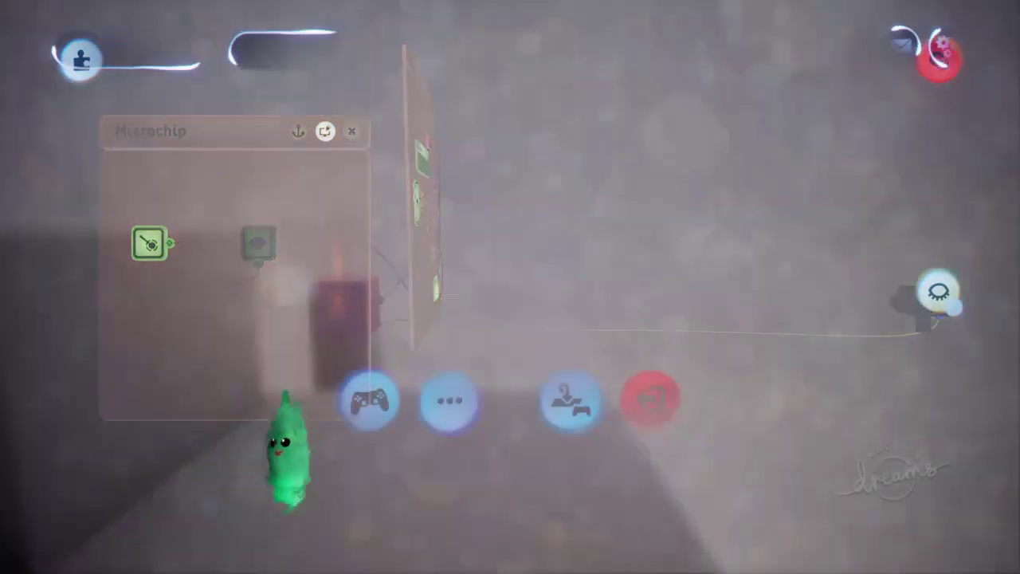
click(362, 400)
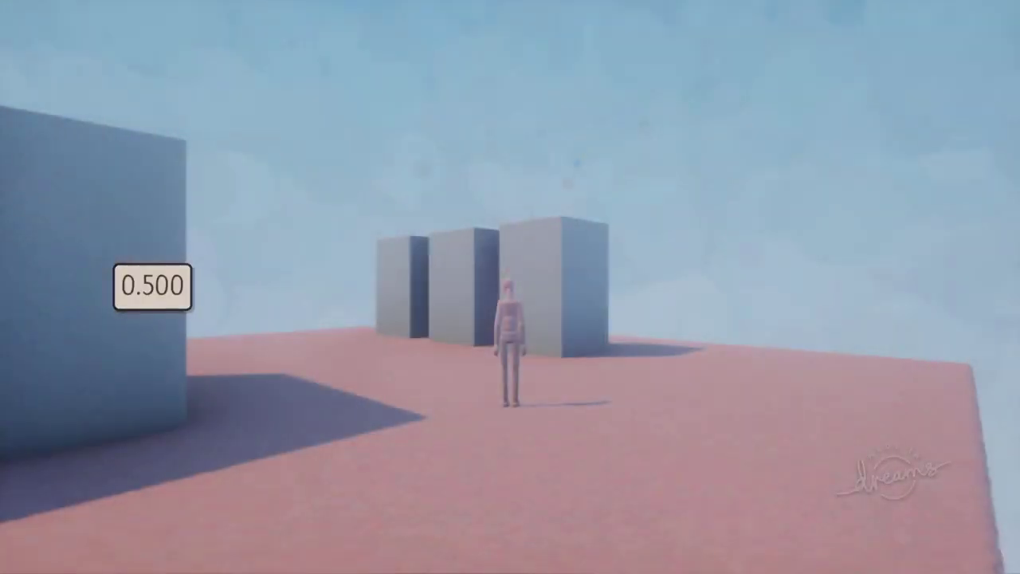
key(w)
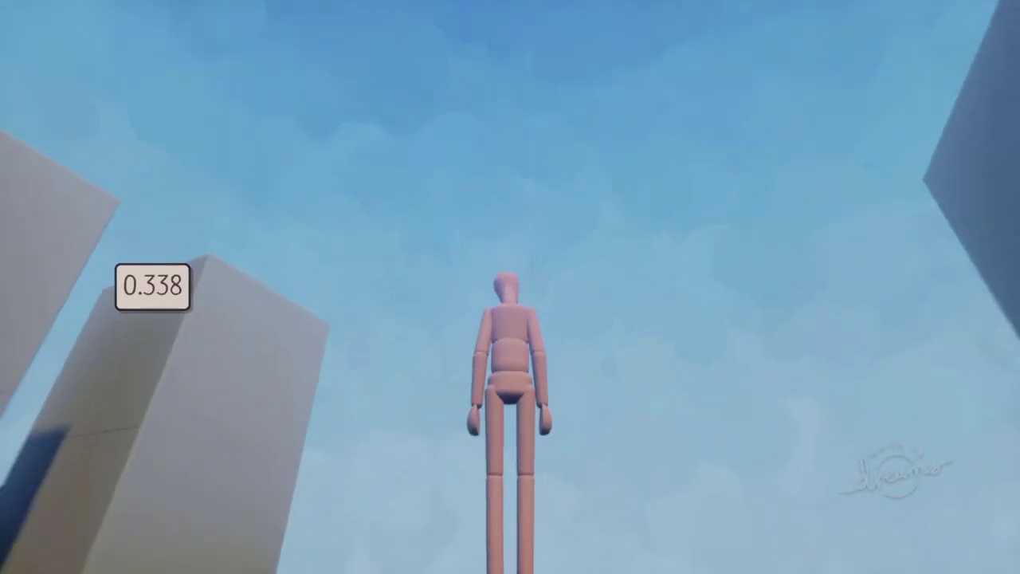
key(Escape)
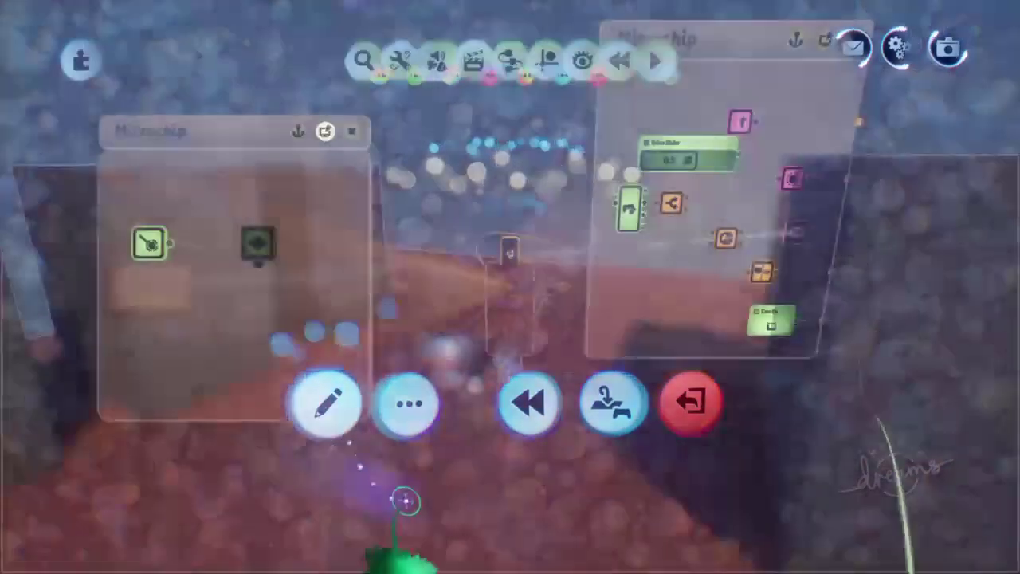
Check the Laser Scope's 1.0 m and 6.3 m range, then replay and pause at 0.334.
click(327, 403)
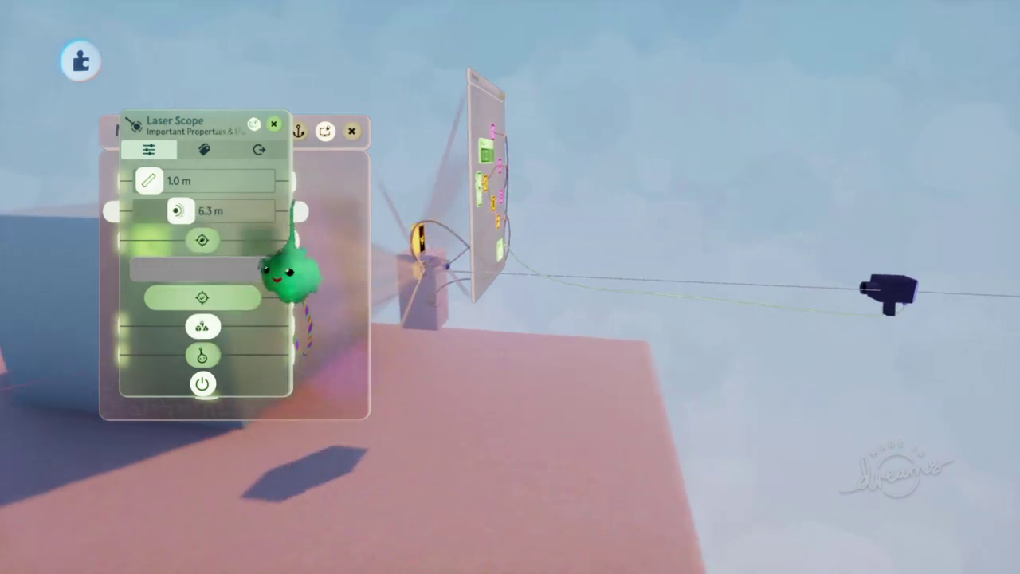
key(Escape)
key(Escape)
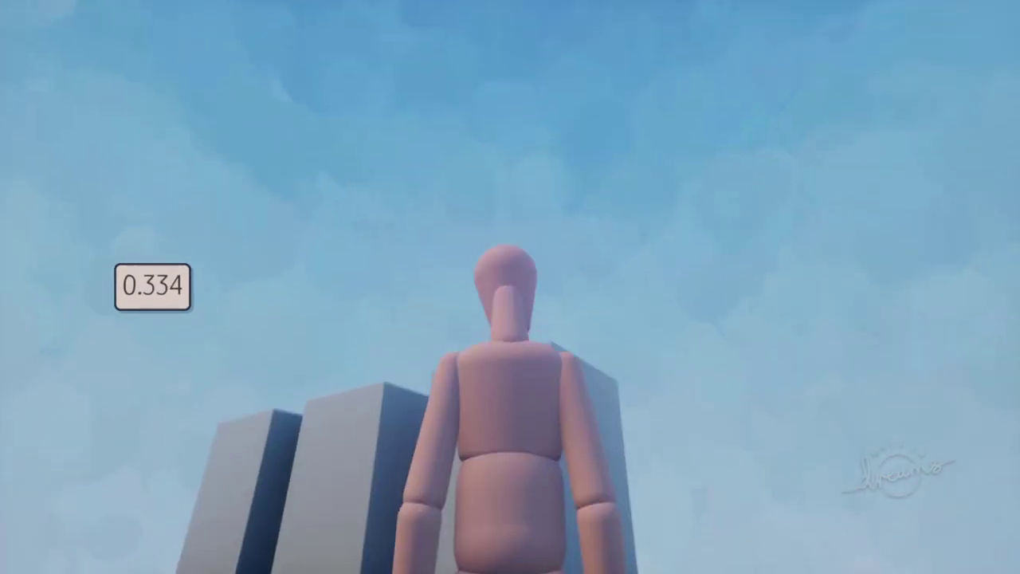
key(Escape)
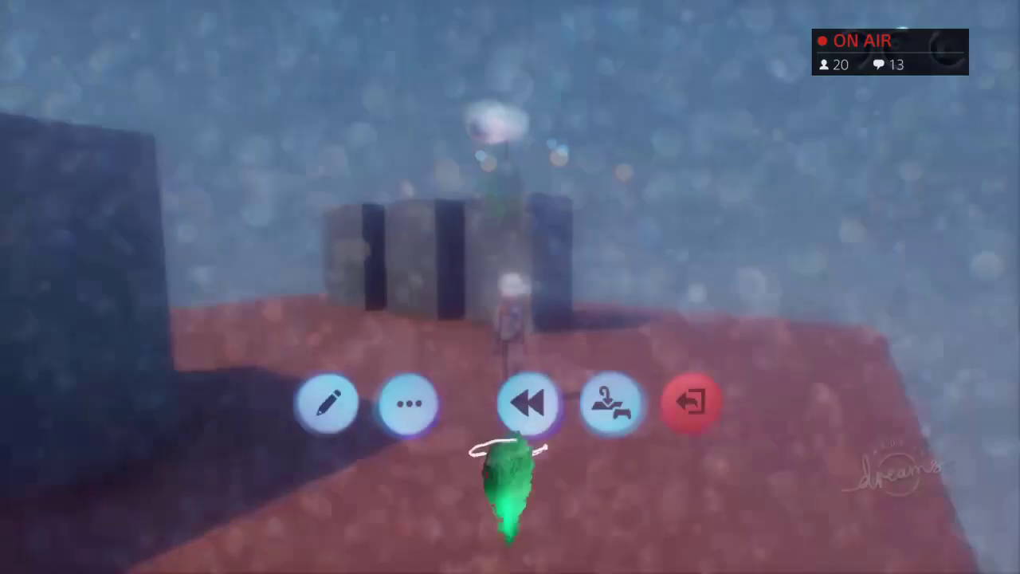
Check the Laser Scope's label detection and the Blank Puppet's Labels tab.
click(326, 403)
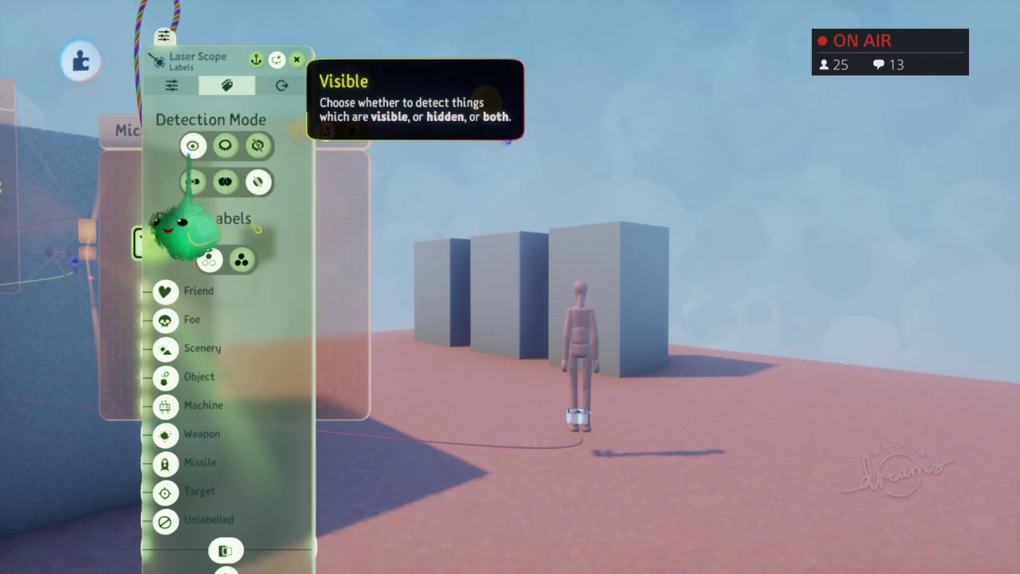
scroll(528, 467, up, 5)
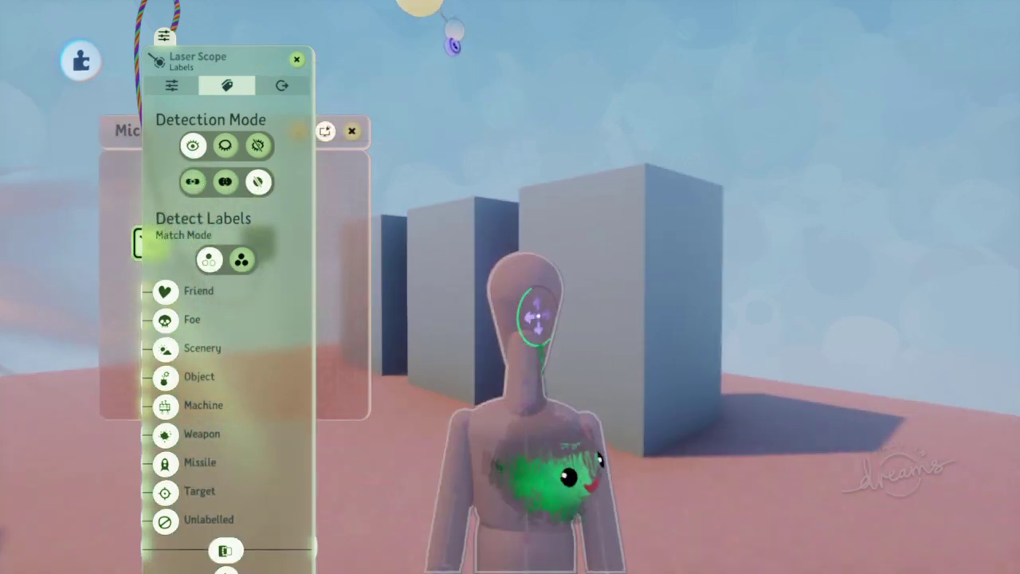
scroll(558, 474, up, 3)
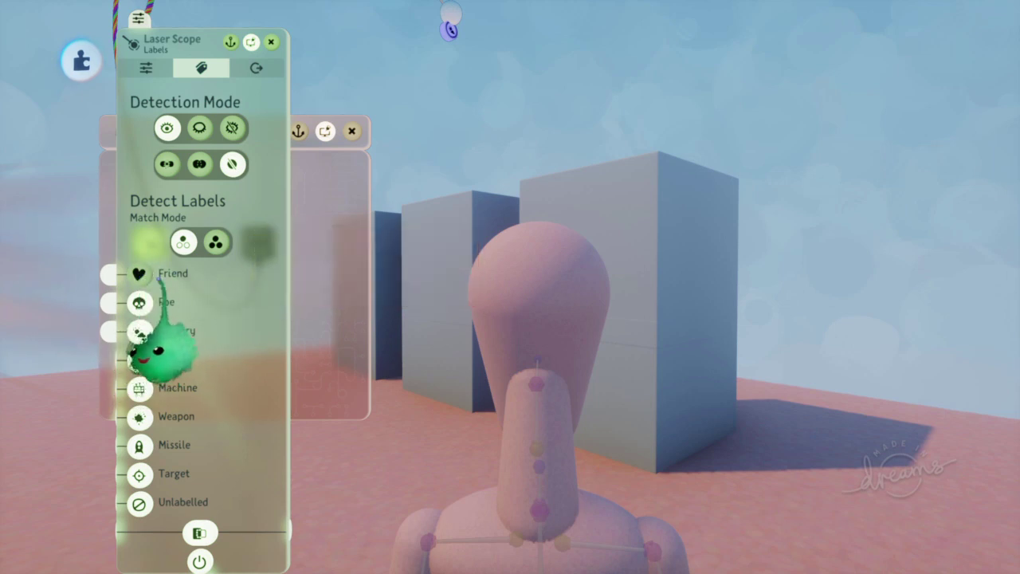
drag(555, 358, 592, 486)
click(524, 301)
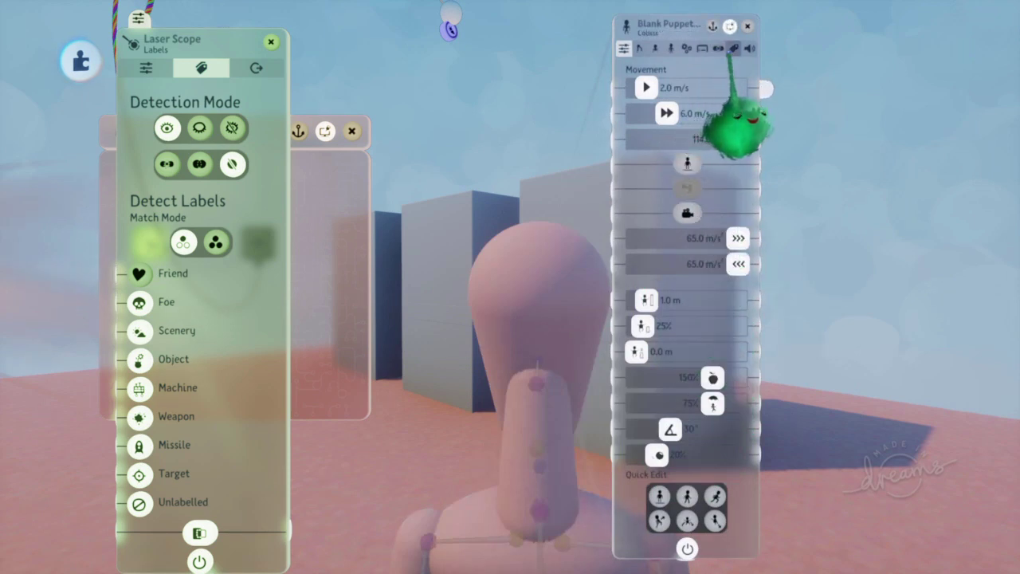
click(735, 49)
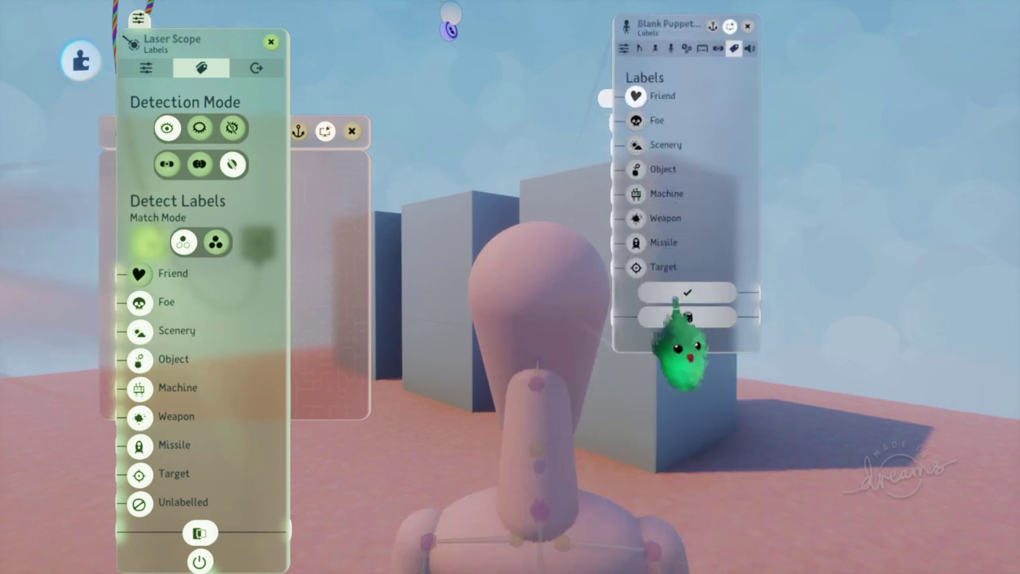
click(687, 292)
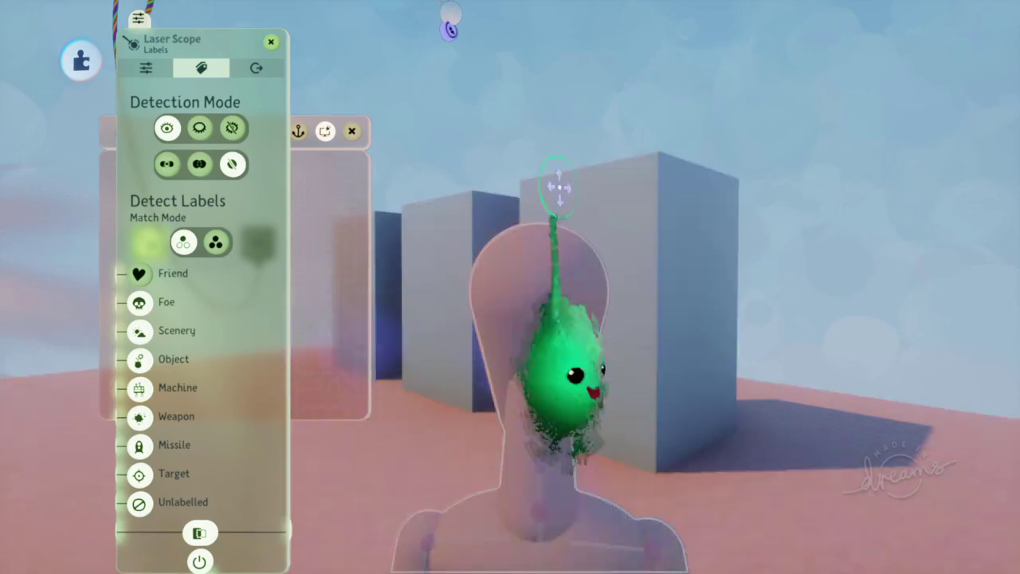
Play-test again with the read-out reaching 0.700 among the blocks, then pause.
key(Escape)
click(369, 399)
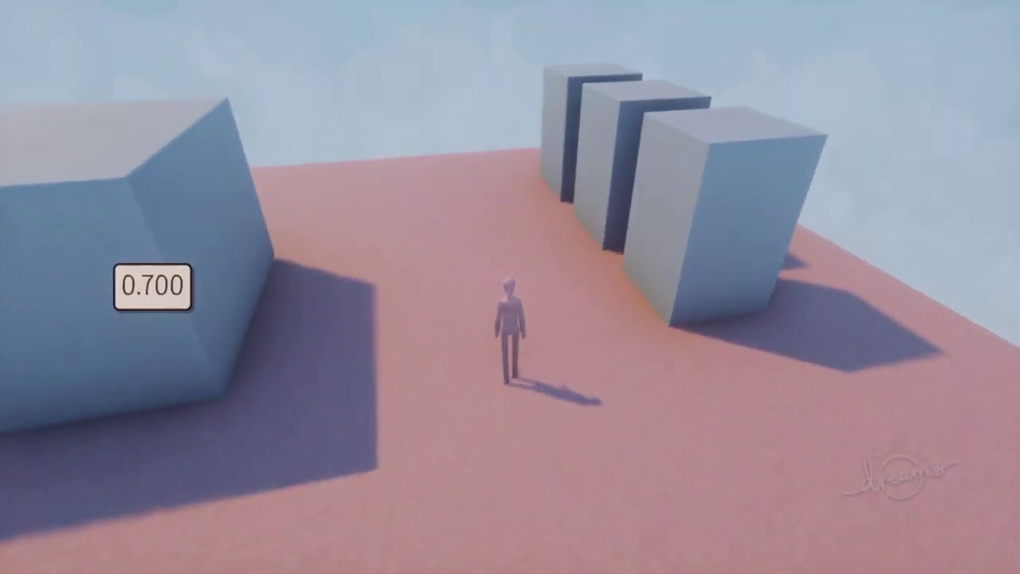
key(Escape)
Give the Keyframe a 0.3 s Slow Power Up and start a new play test.
click(327, 403)
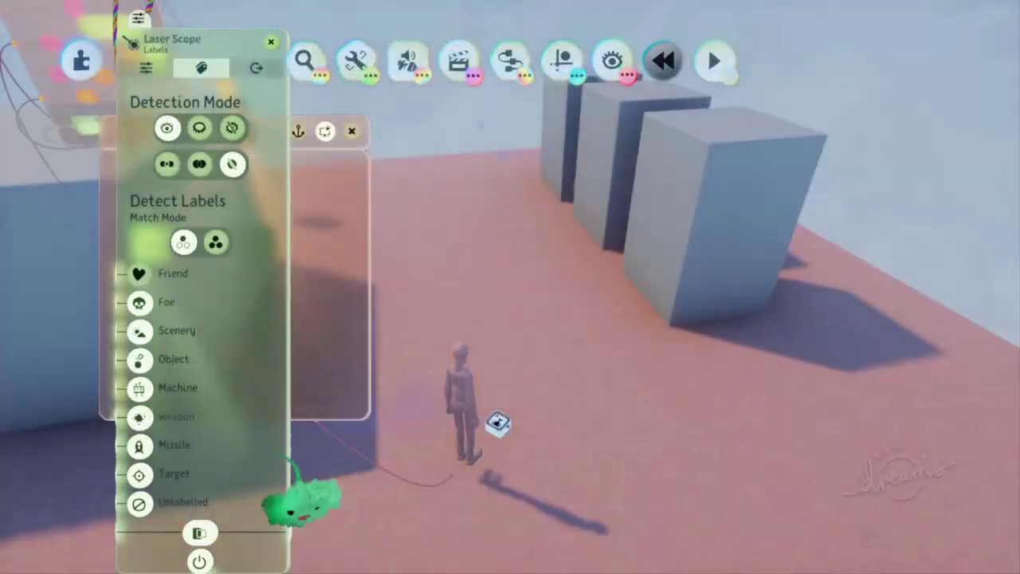
click(258, 243)
drag(264, 243, 564, 430)
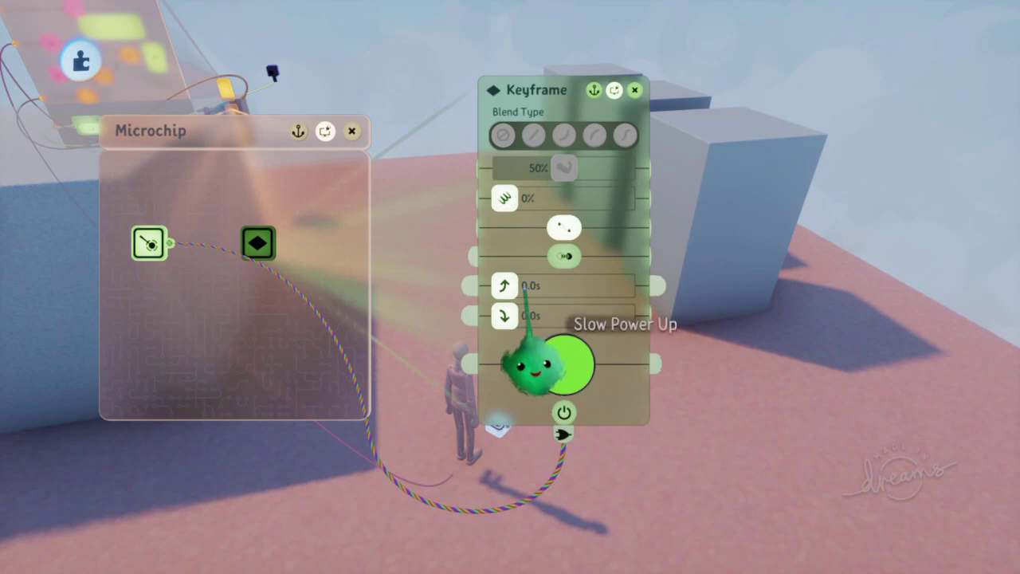
mouse_move(514, 291)
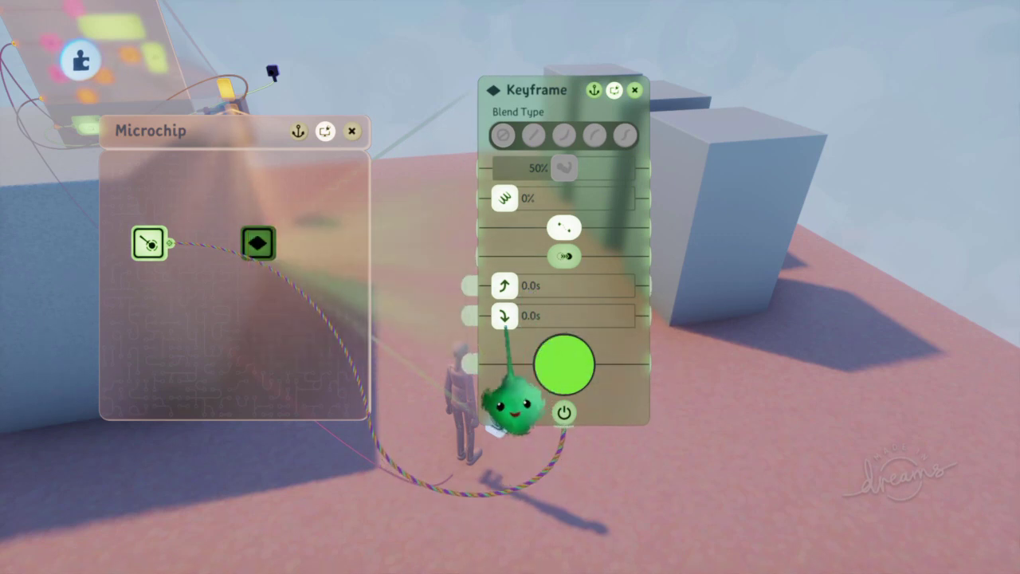
mouse_move(536, 399)
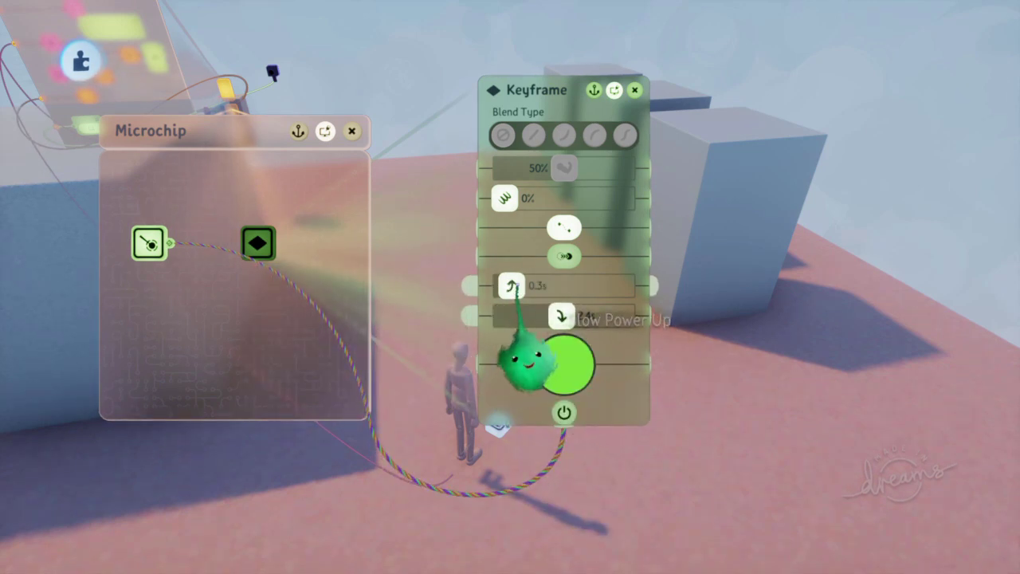
key(Escape)
click(369, 401)
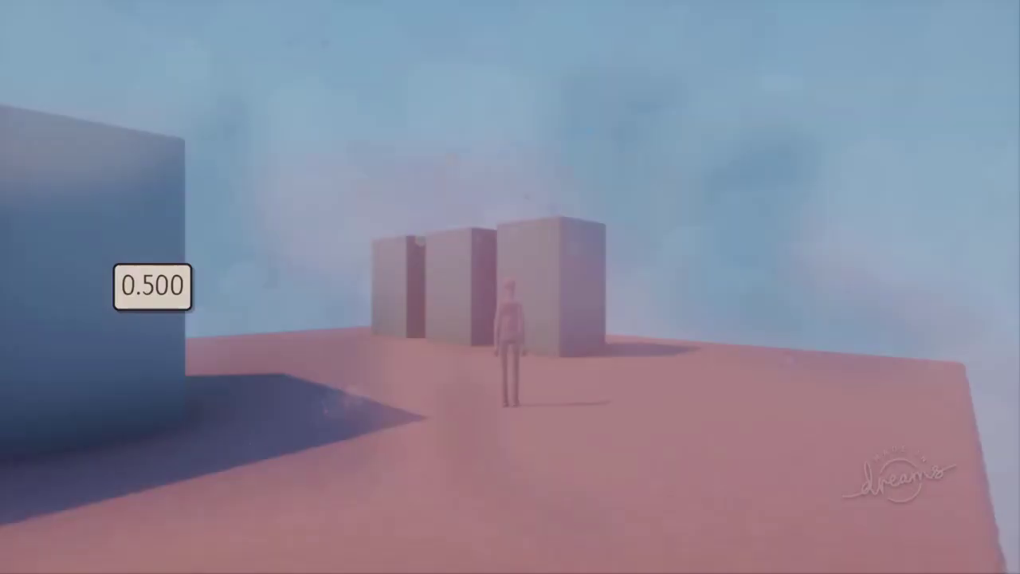